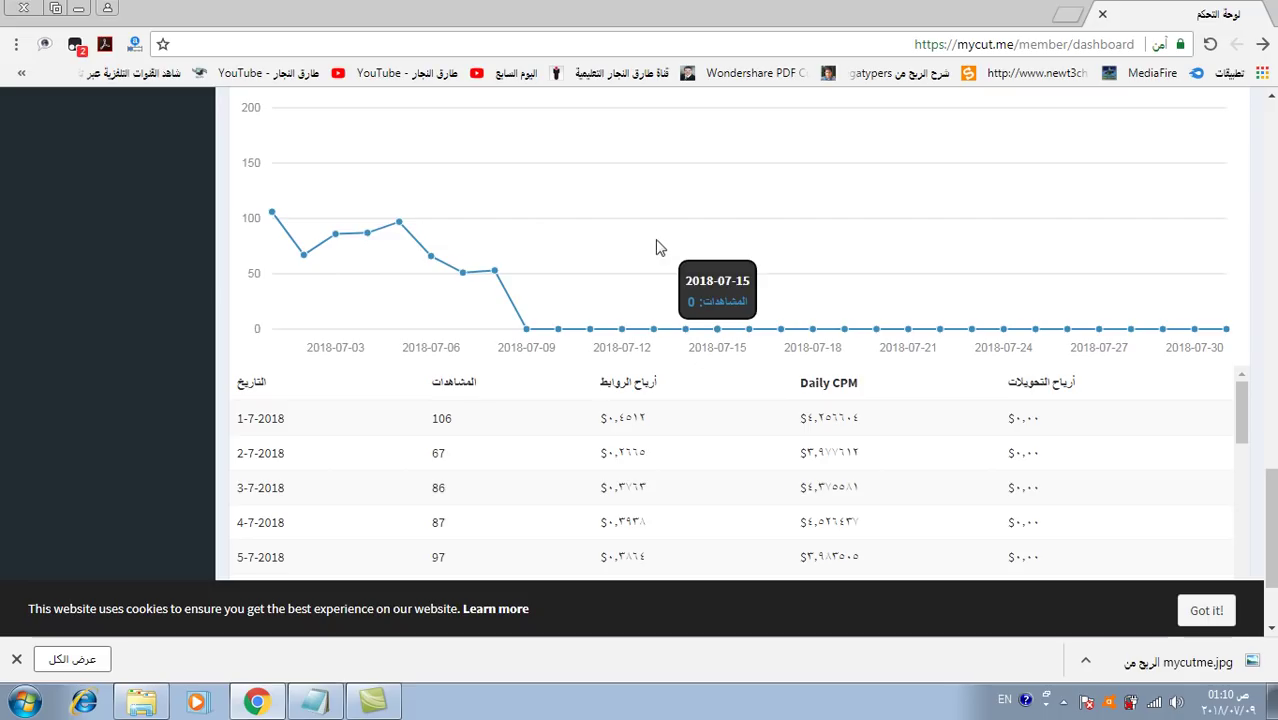
- Review the daily views chart and the link earnings table for July 2018 on the member dashboard
{"action": "scroll", "coordinate": [670, 380], "scroll_direction": "up", "scroll_amount": 2}
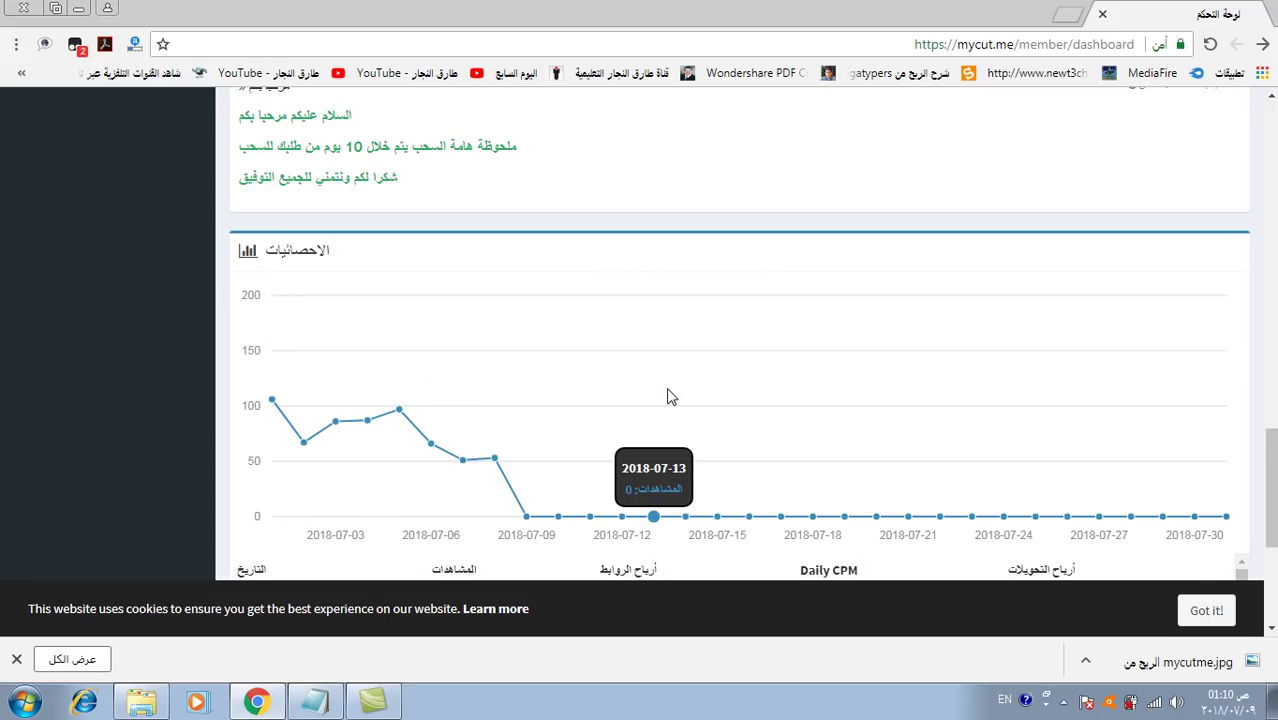
{"action": "scroll", "coordinate": [670, 397], "scroll_direction": "down", "scroll_amount": 3}
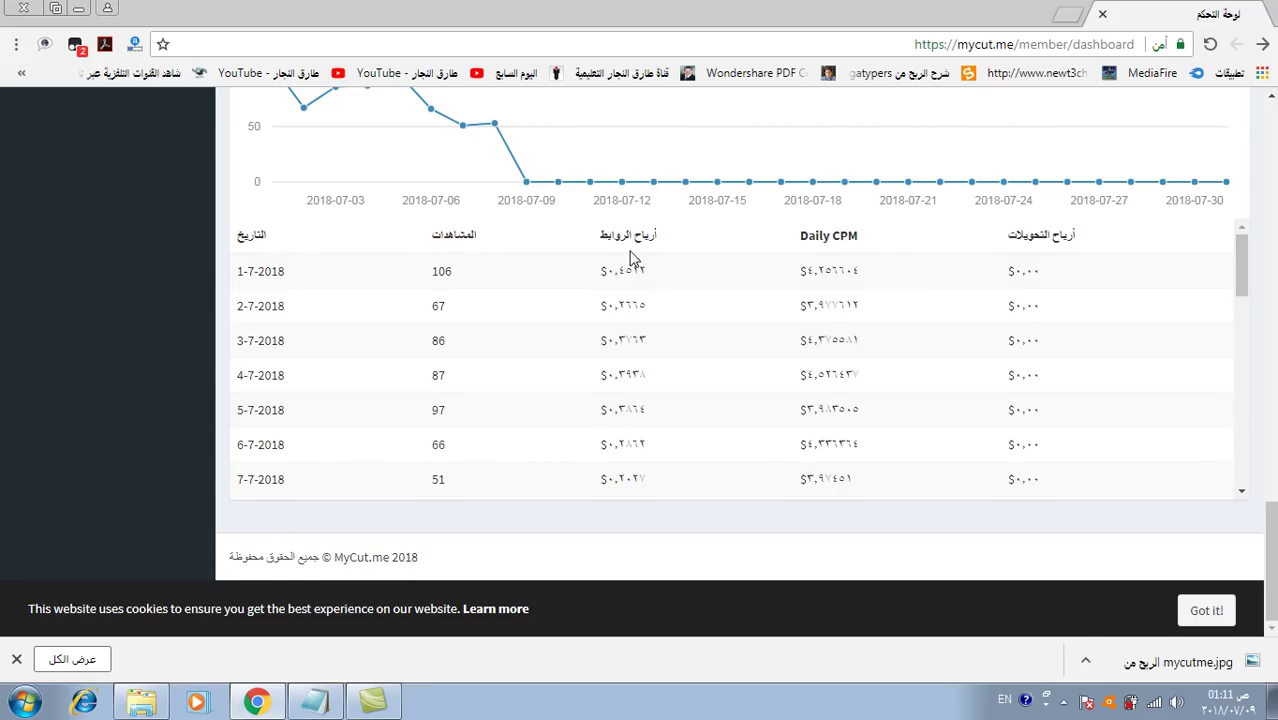
{"action": "scroll", "coordinate": [462, 390], "scroll_direction": "up", "scroll_amount": 1}
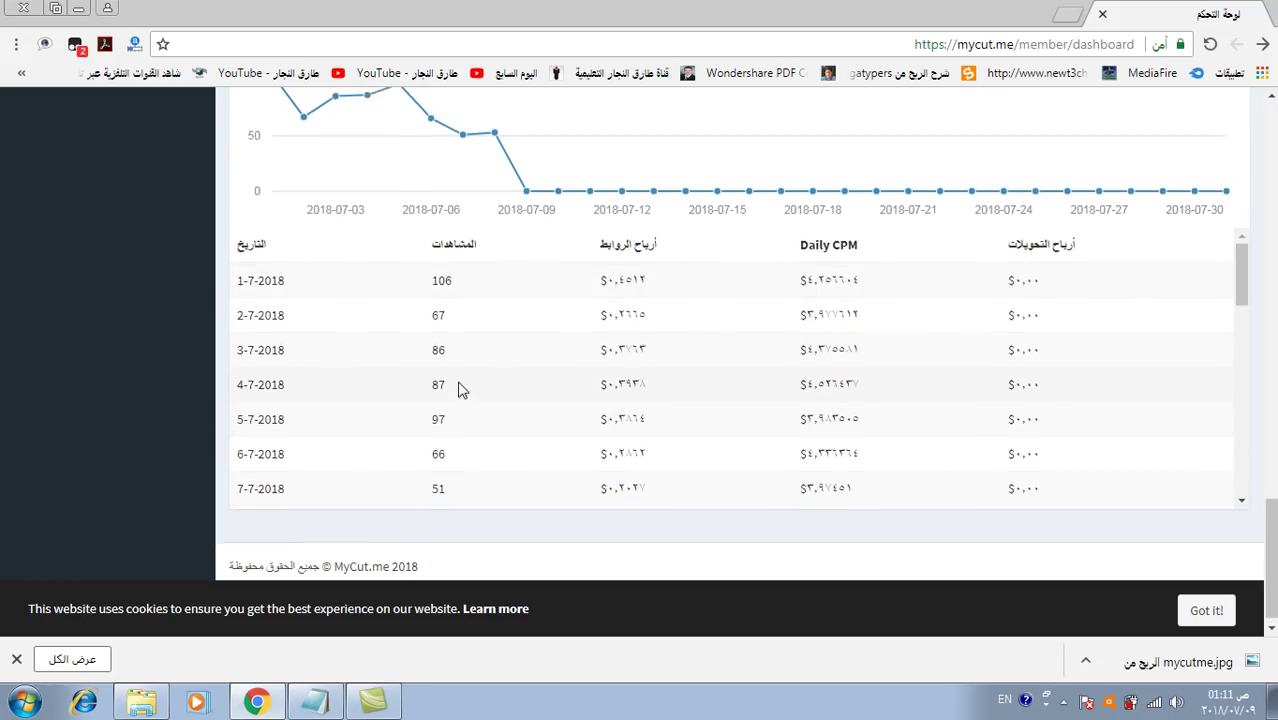
{"action": "scroll", "coordinate": [462, 390], "scroll_direction": "up", "scroll_amount": 10}
{"action": "scroll", "coordinate": [163, 373], "scroll_direction": "up", "scroll_amount": 3}
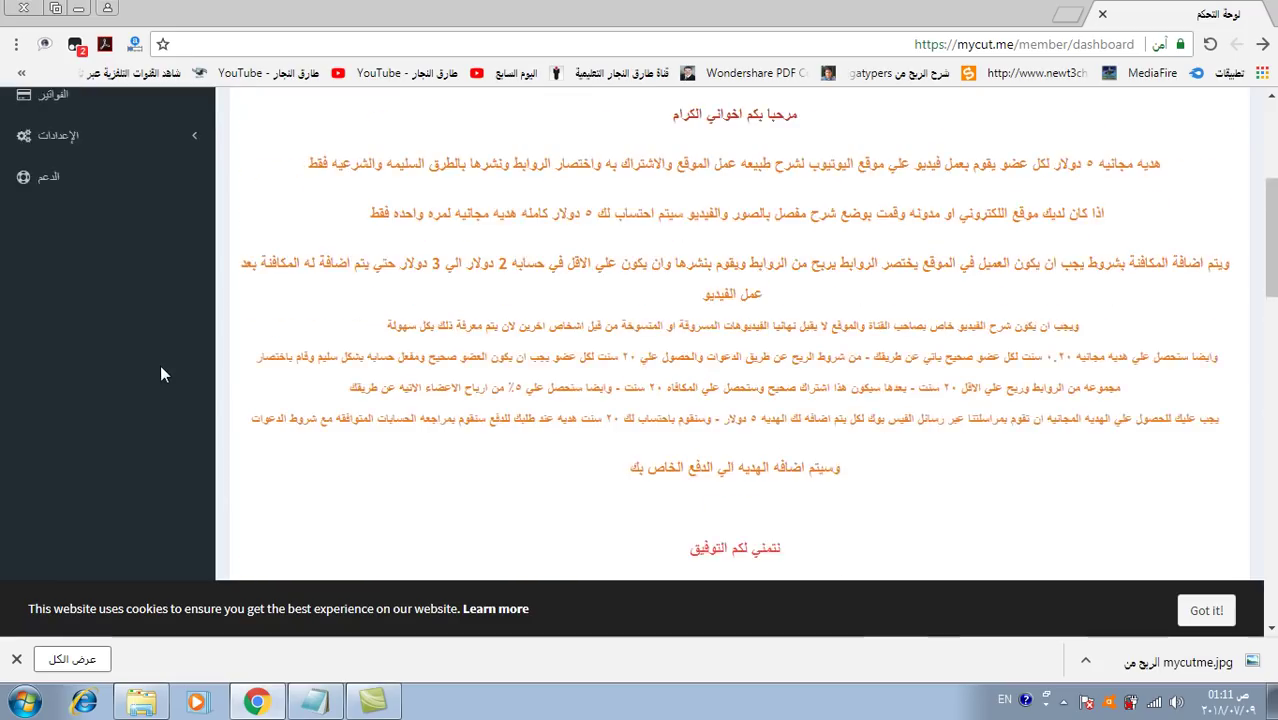
{"action": "scroll", "coordinate": [163, 374], "scroll_direction": "up", "scroll_amount": 4}
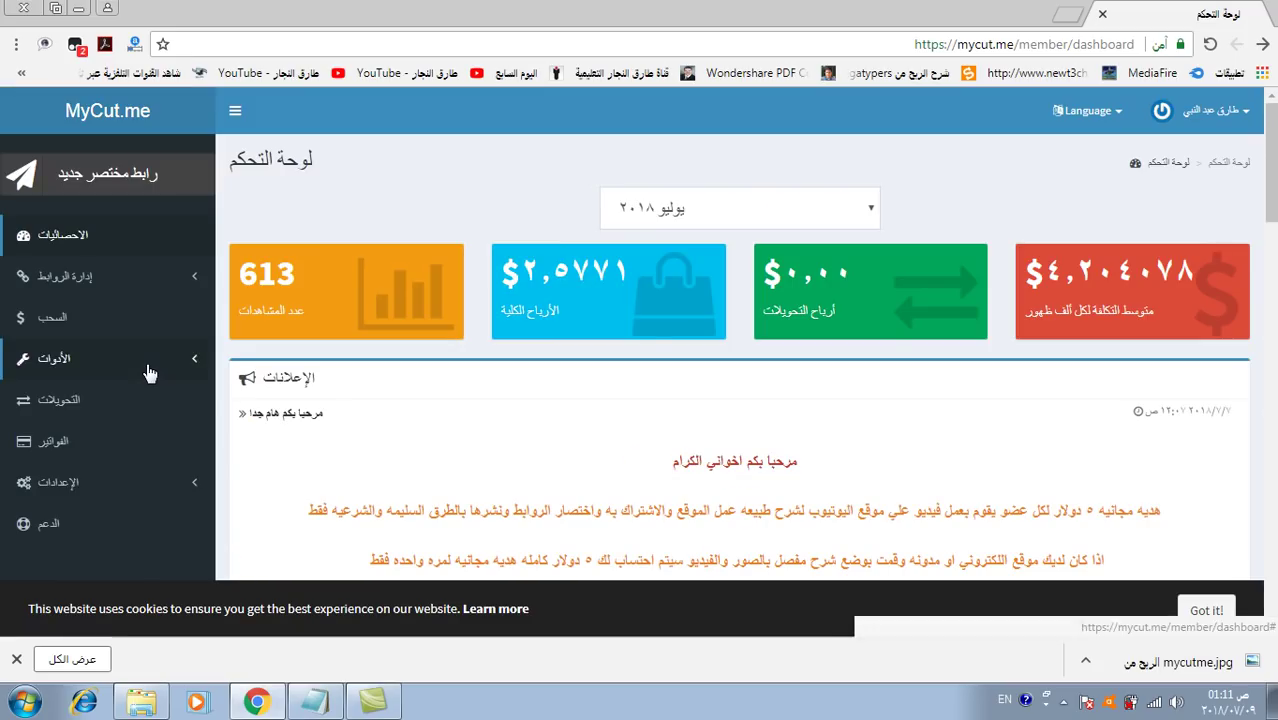
- Open the withdrawals page and examine the balances and the history of withdrawal requests
{"action": "left_click", "coordinate": [62, 318]}
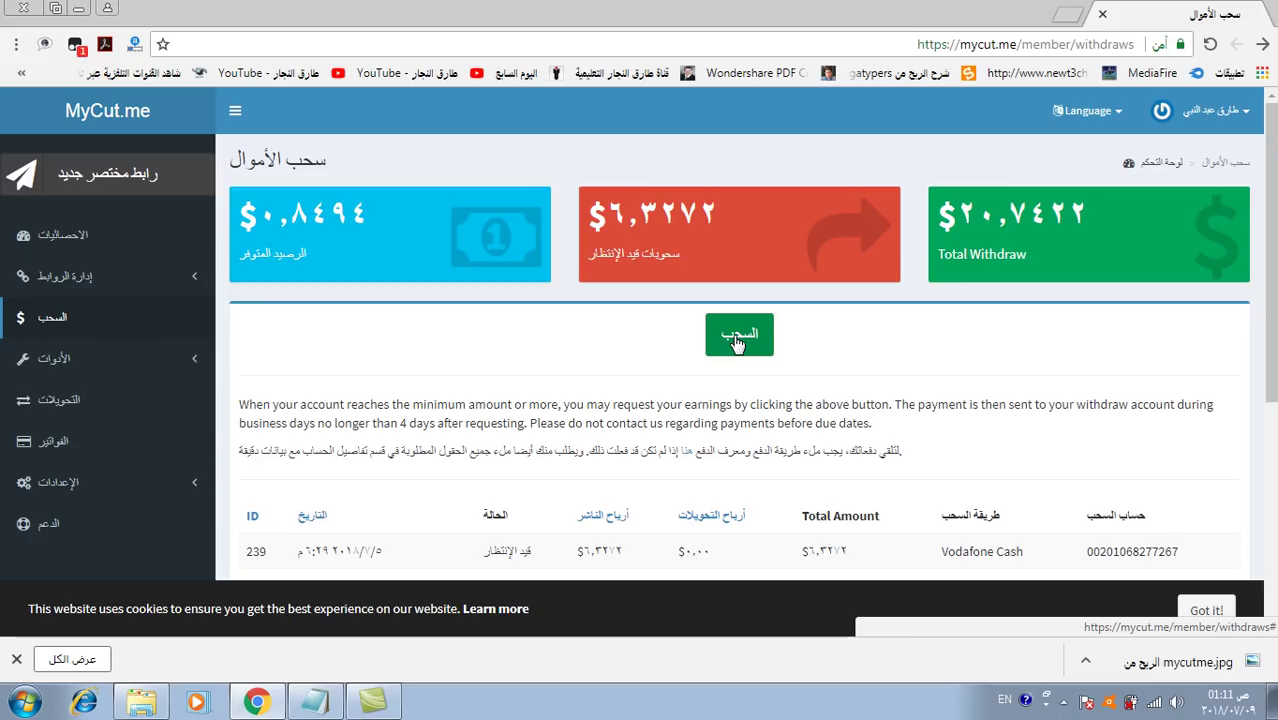
{"action": "scroll", "coordinate": [696, 497], "scroll_direction": "down", "scroll_amount": 1}
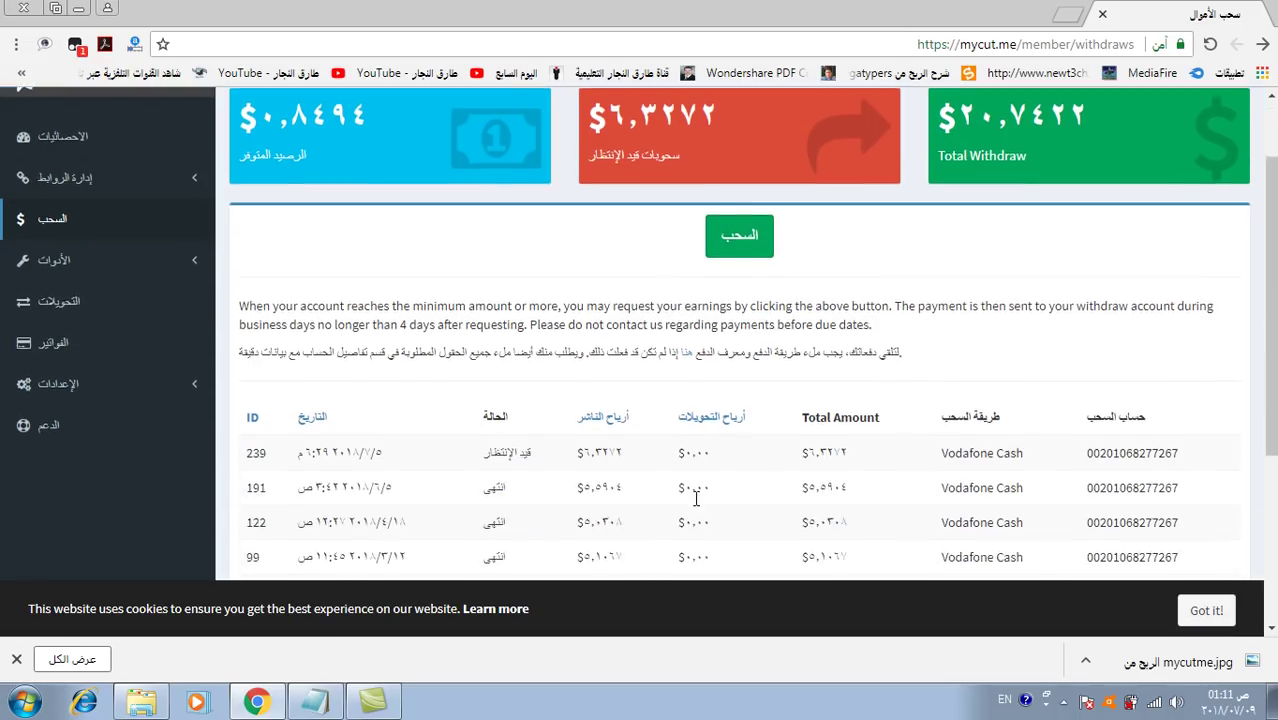
{"action": "scroll", "coordinate": [696, 497], "scroll_direction": "down", "scroll_amount": 1}
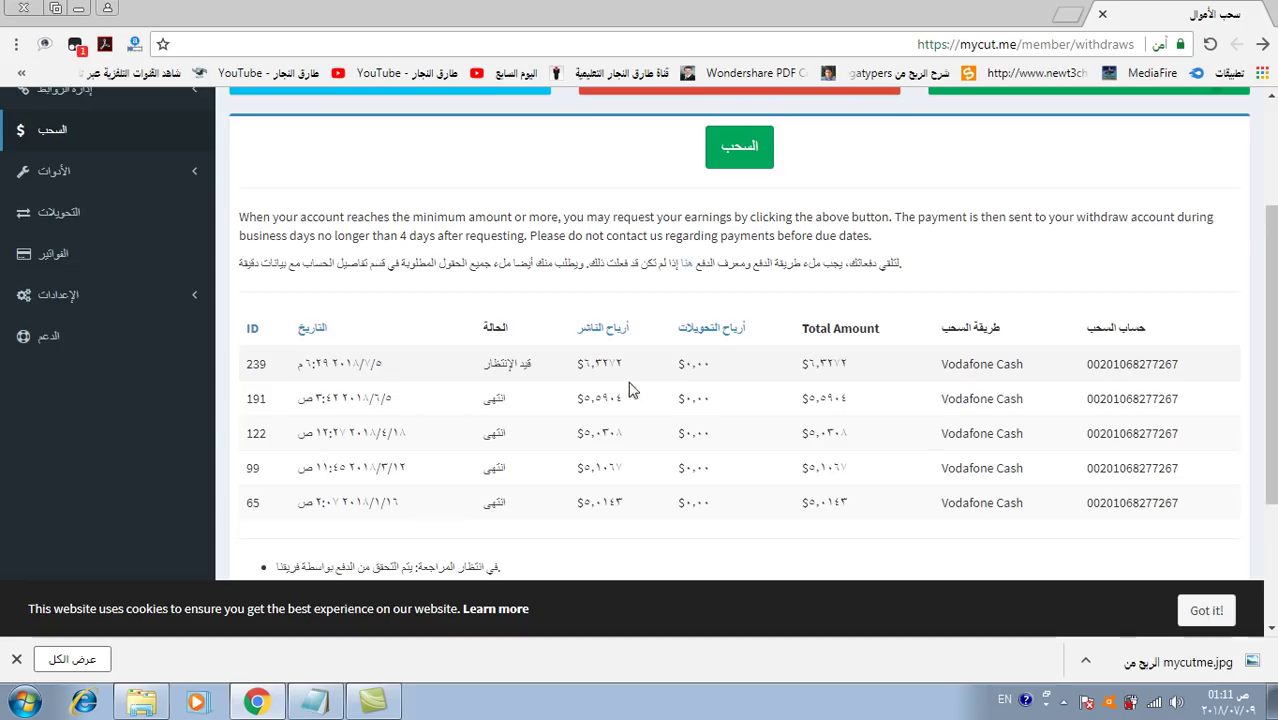
{"action": "scroll", "coordinate": [679, 470], "scroll_direction": "up", "scroll_amount": 1}
{"action": "scroll", "coordinate": [679, 470], "scroll_direction": "up", "scroll_amount": 3}
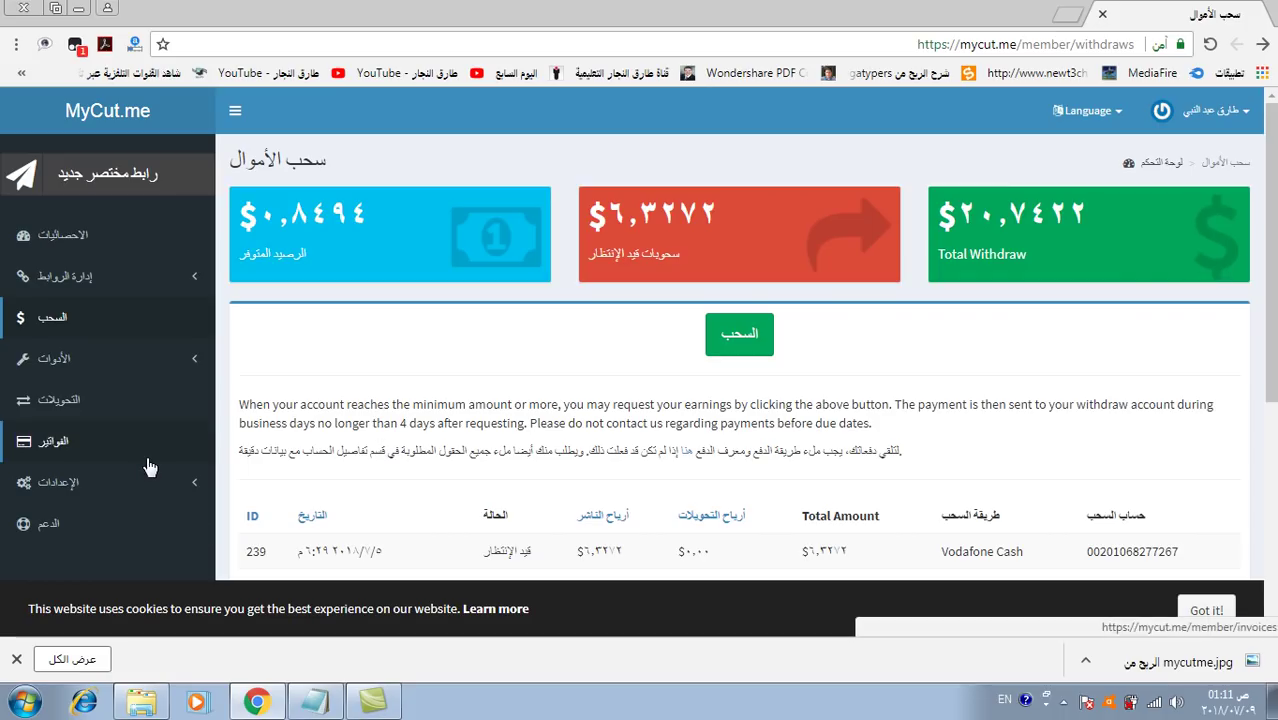
- Open the personal profile in the account settings and examine the minimum amounts for each withdrawal method
{"action": "left_click", "coordinate": [60, 485]}
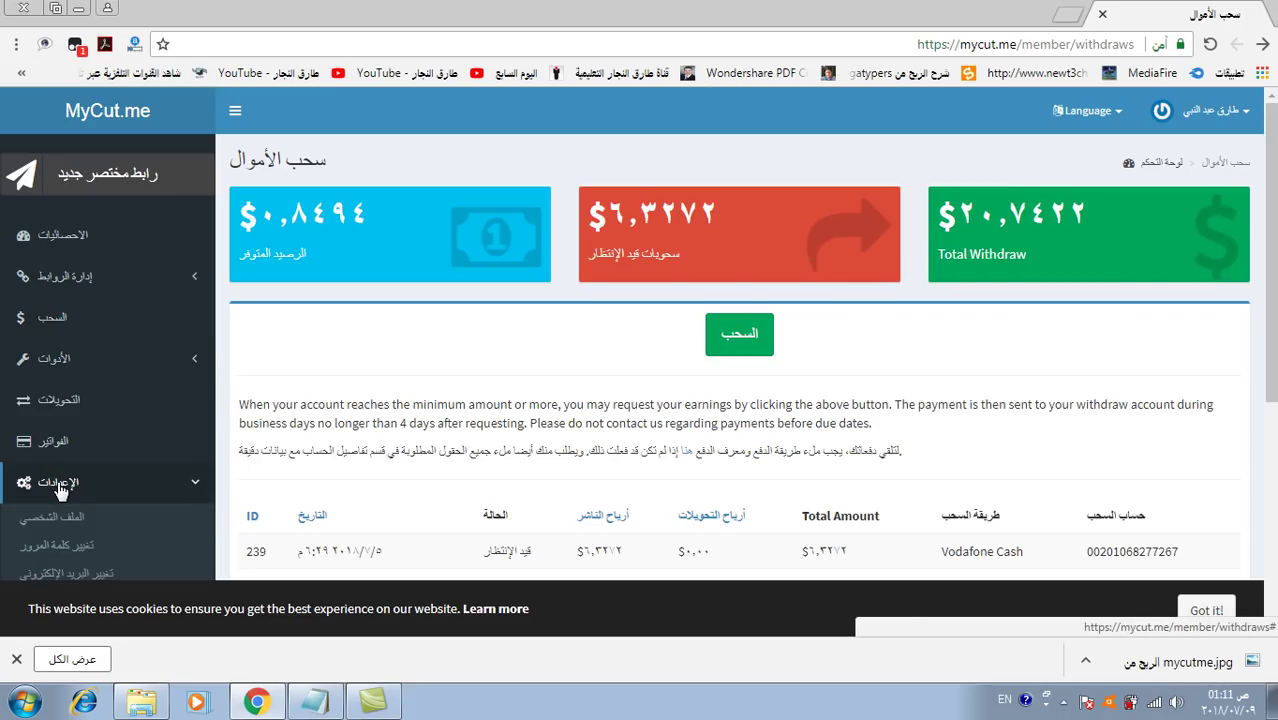
{"action": "left_click", "coordinate": [62, 524]}
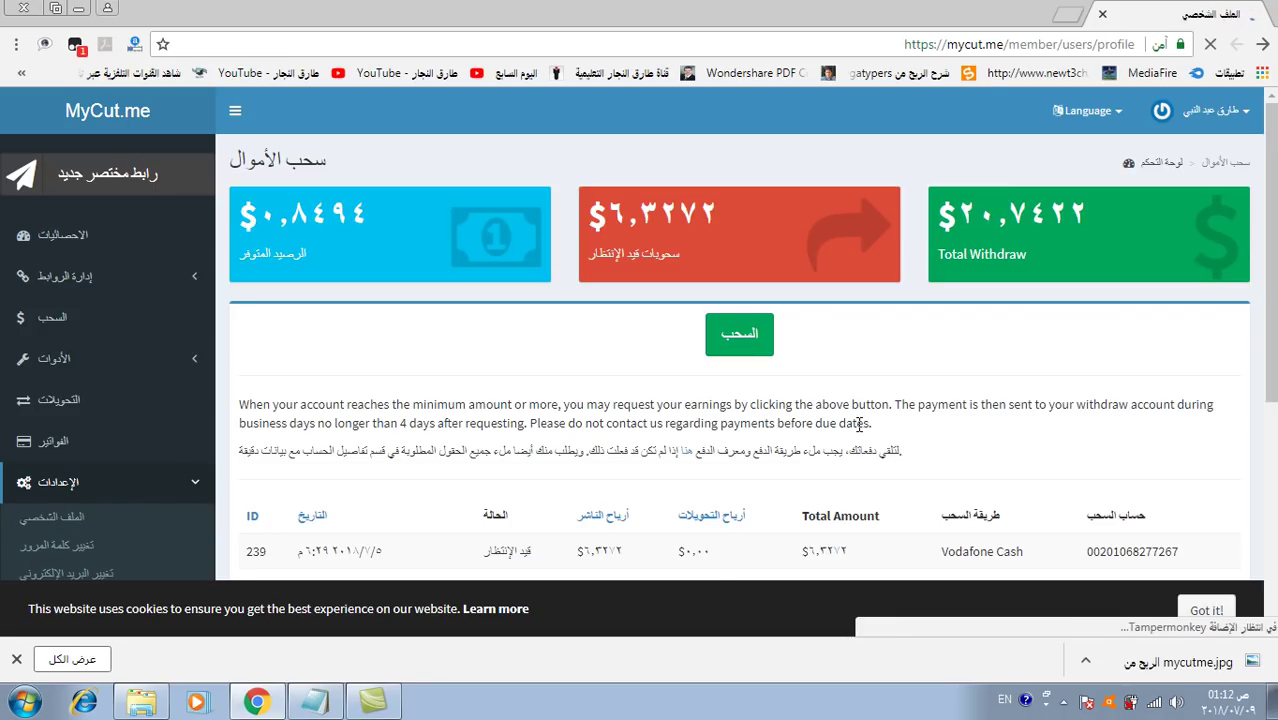
{"action": "scroll", "coordinate": [615, 381], "scroll_direction": "down", "scroll_amount": 4}
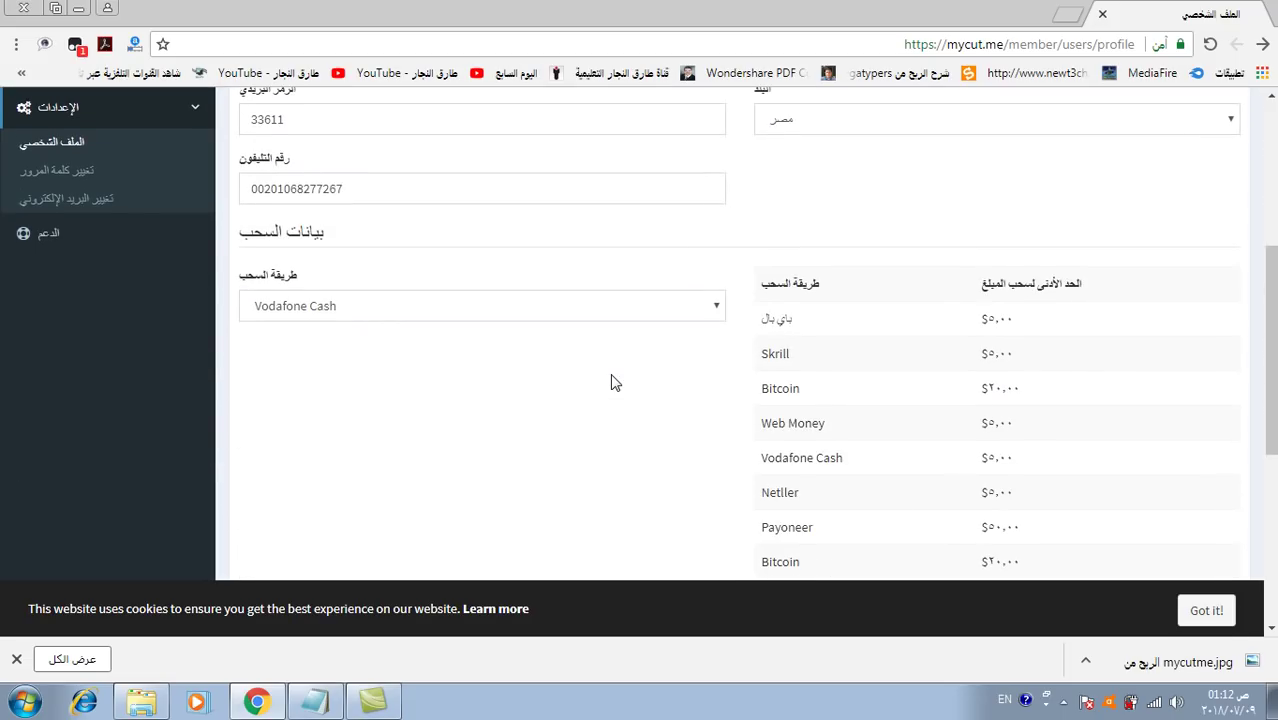
{"action": "scroll", "coordinate": [615, 383], "scroll_direction": "down", "scroll_amount": 2}
{"action": "scroll", "coordinate": [394, 188], "scroll_direction": "up", "scroll_amount": 1}
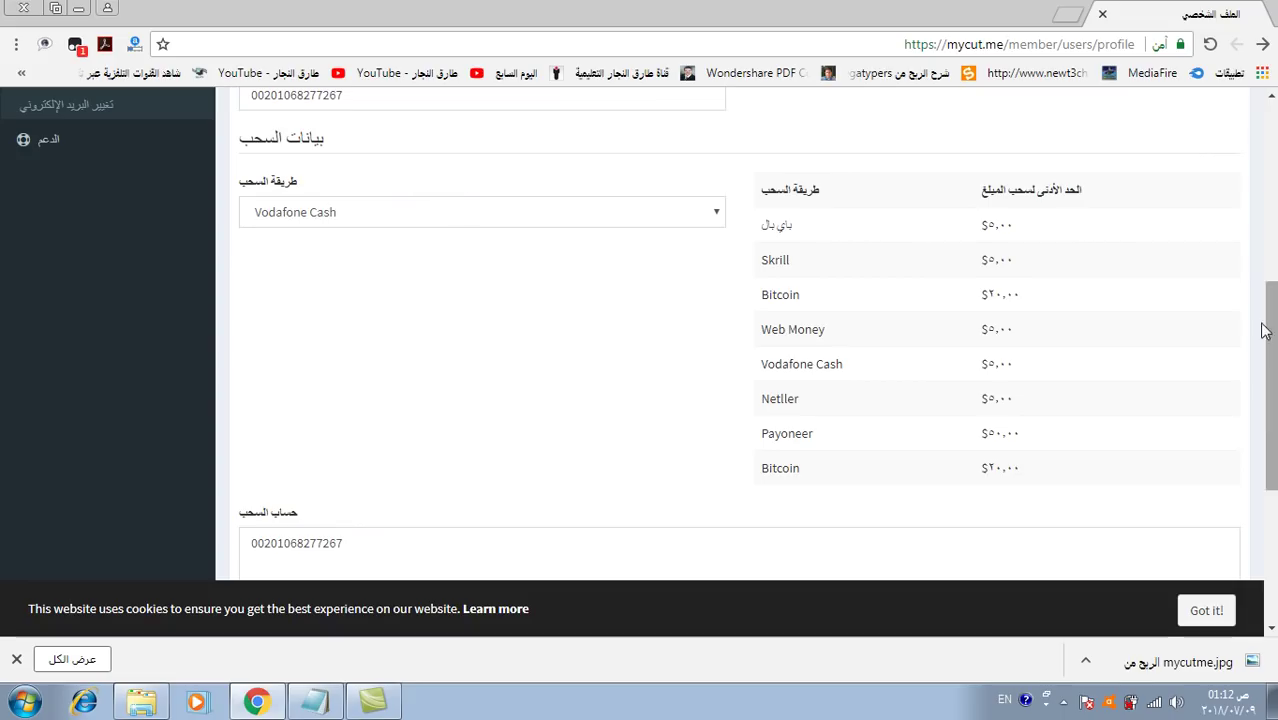
- Look through the available withdrawal methods in the profile's withdrawal details without changing the selected one
{"action": "left_click", "coordinate": [1272, 632]}
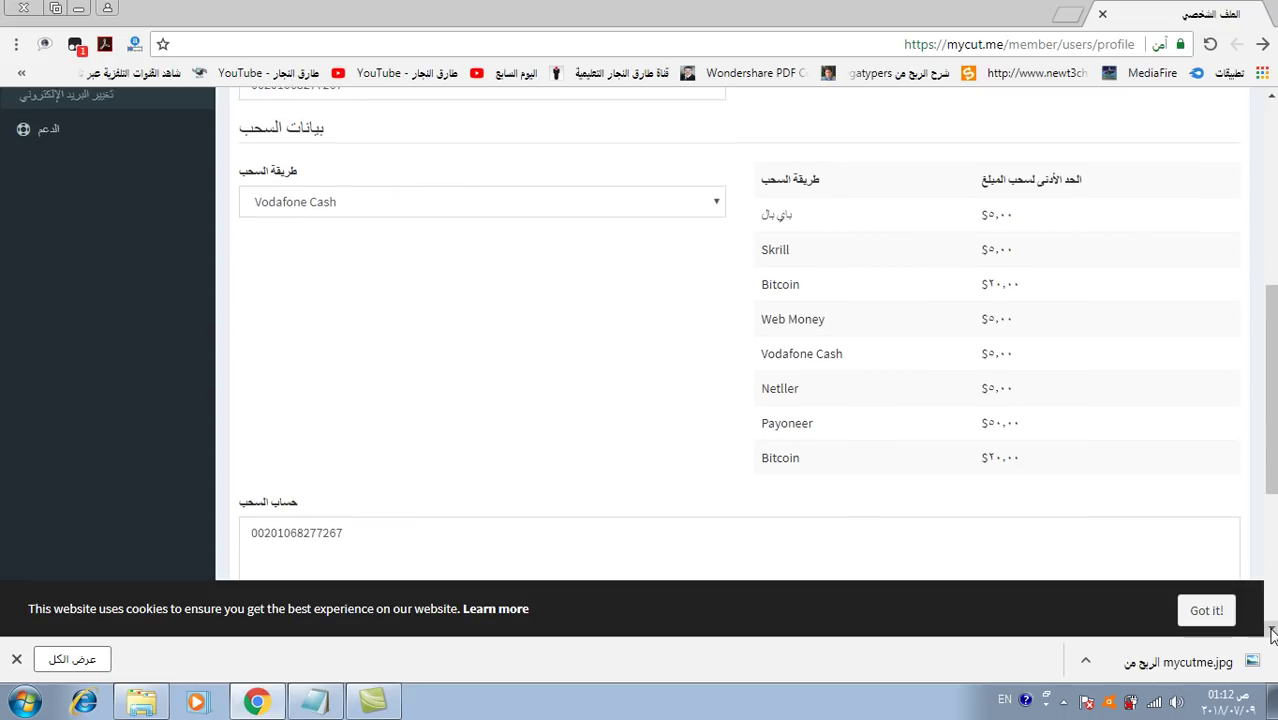
{"action": "left_click", "coordinate": [1271, 97]}
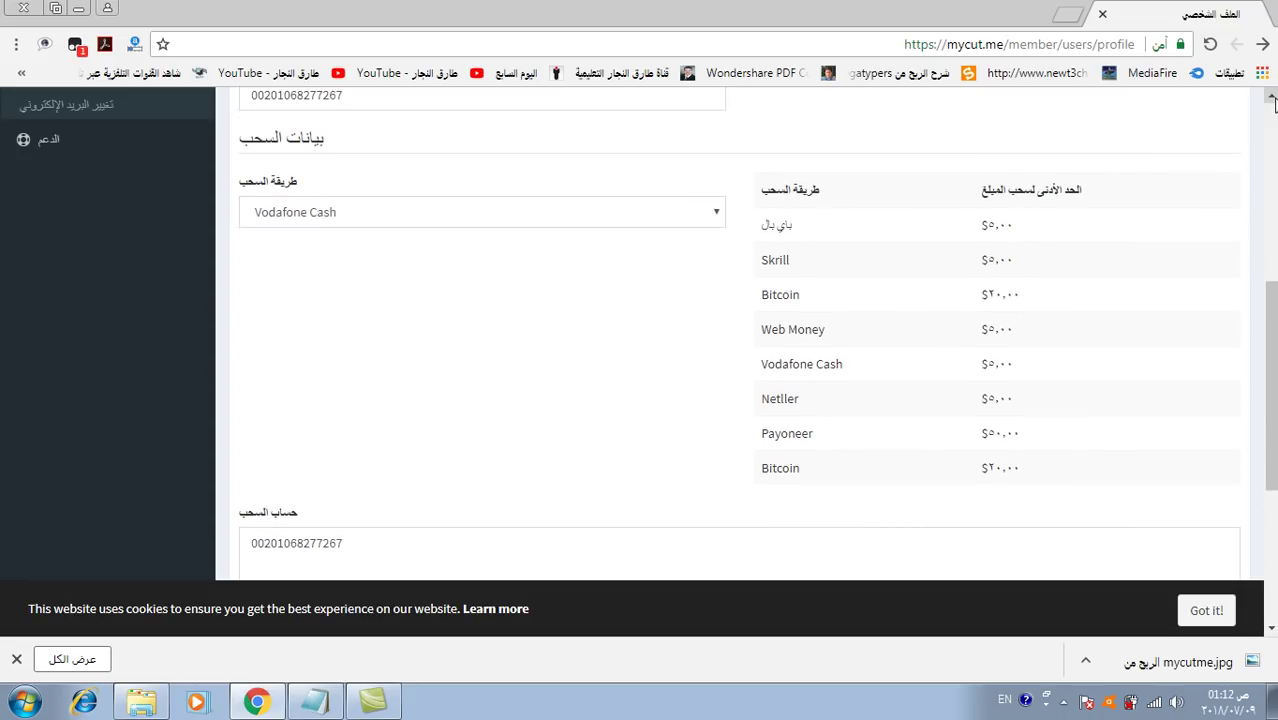
{"action": "left_click", "coordinate": [1270, 627]}
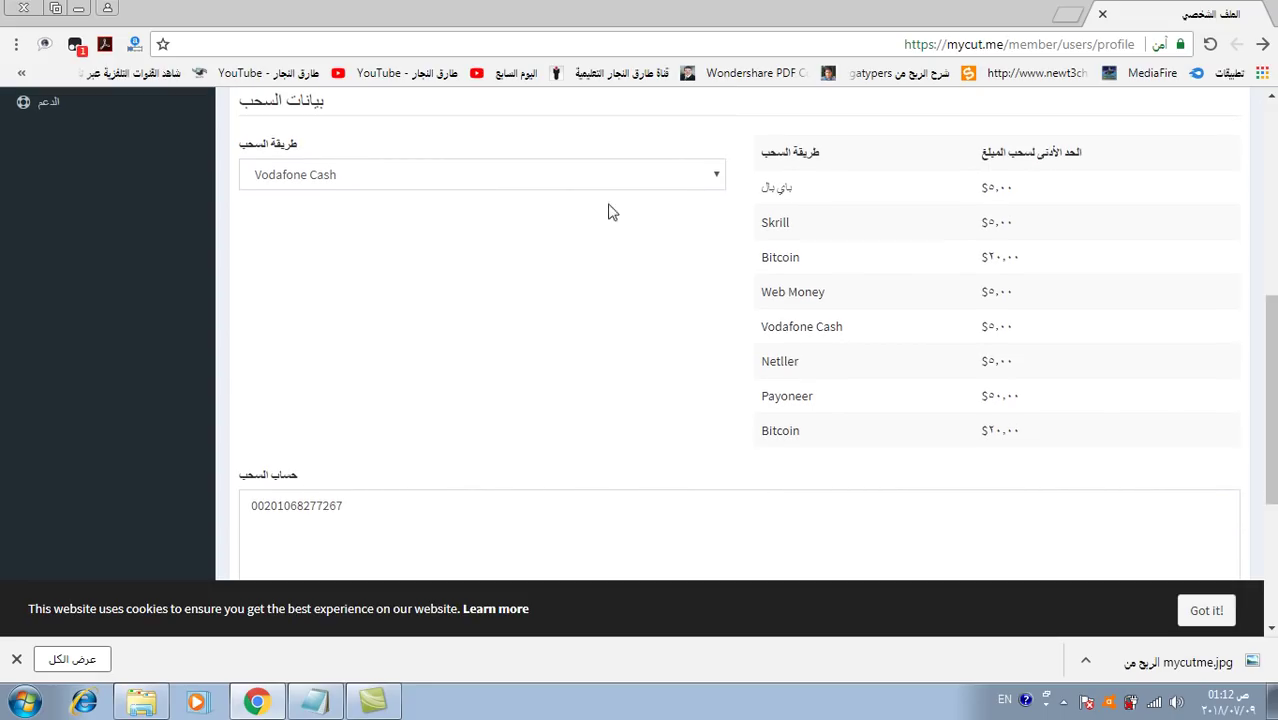
{"action": "left_click", "coordinate": [718, 178]}
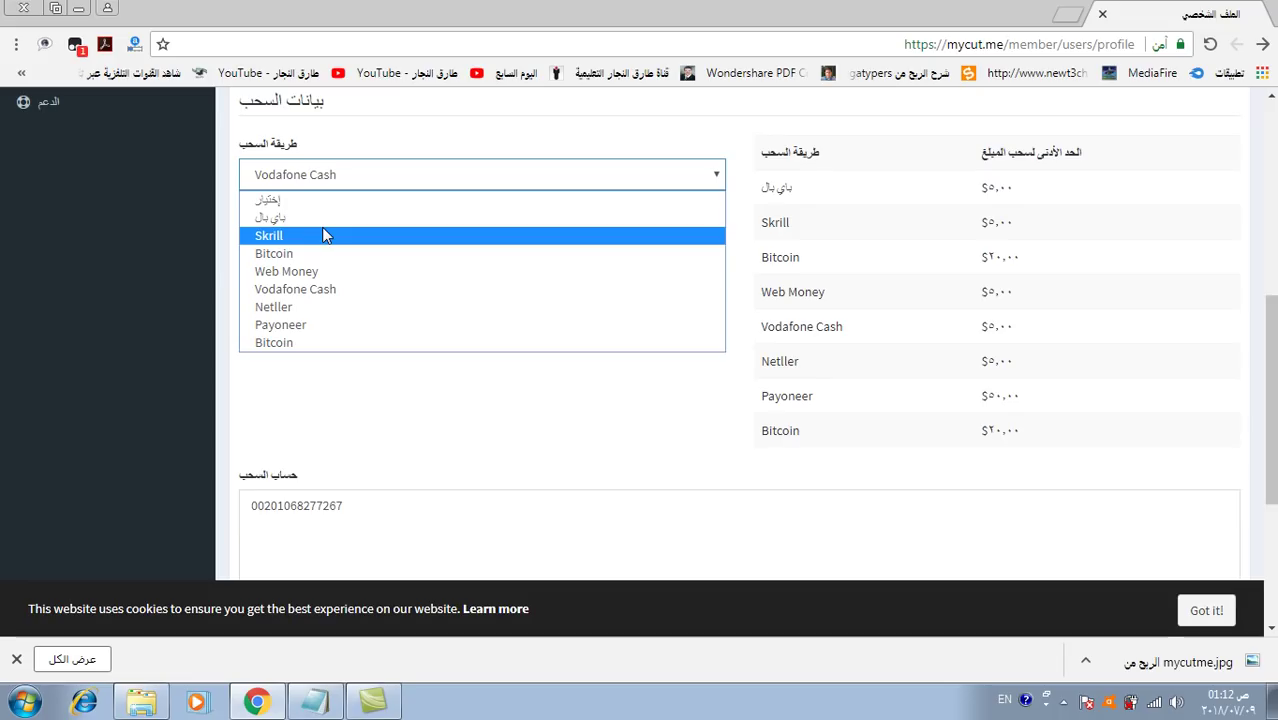
{"action": "left_click", "coordinate": [412, 436]}
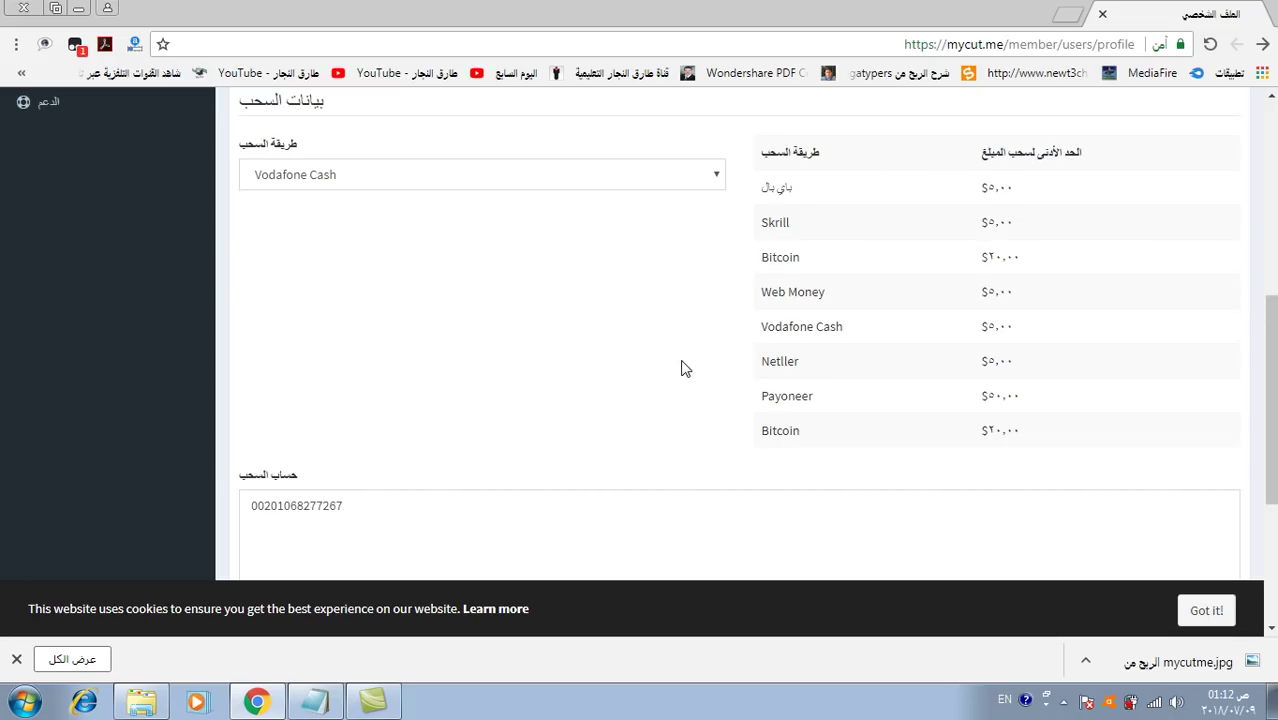
- Look back over the billing address details in the profile and open the support contact form
{"action": "scroll", "coordinate": [610, 395], "scroll_direction": "up", "scroll_amount": 2}
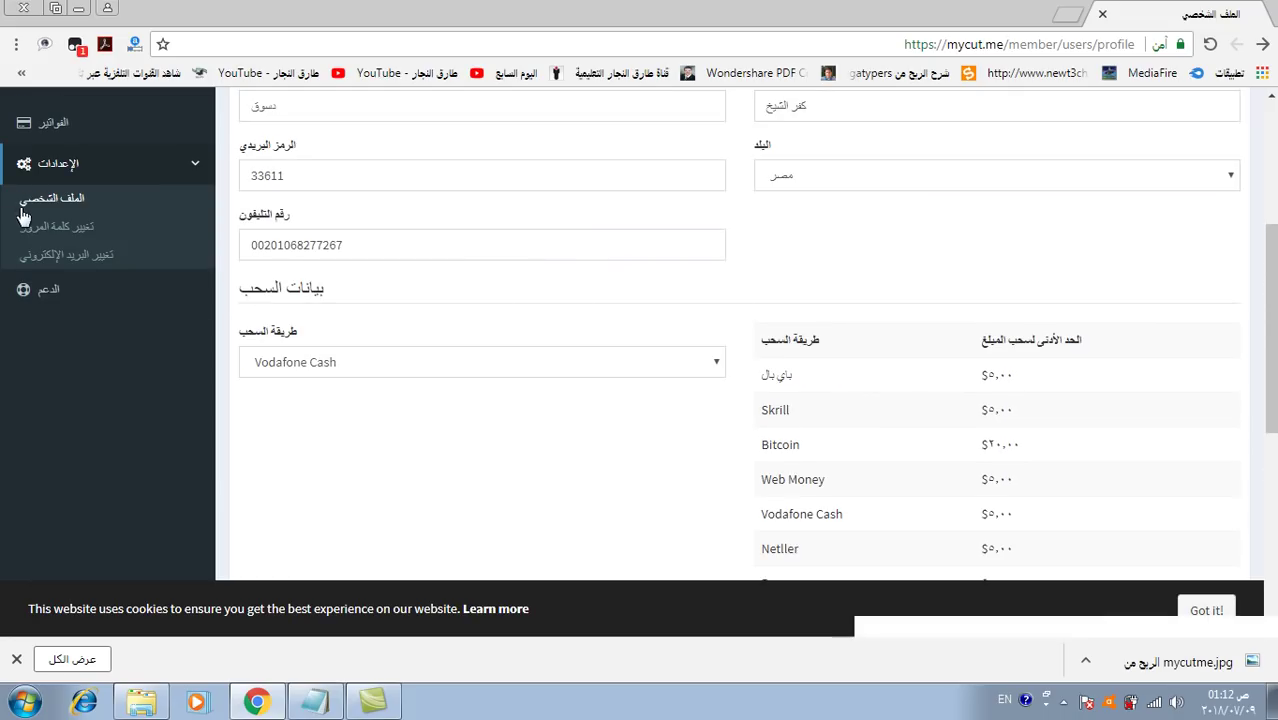
{"action": "scroll", "coordinate": [30, 215], "scroll_direction": "up", "scroll_amount": 3}
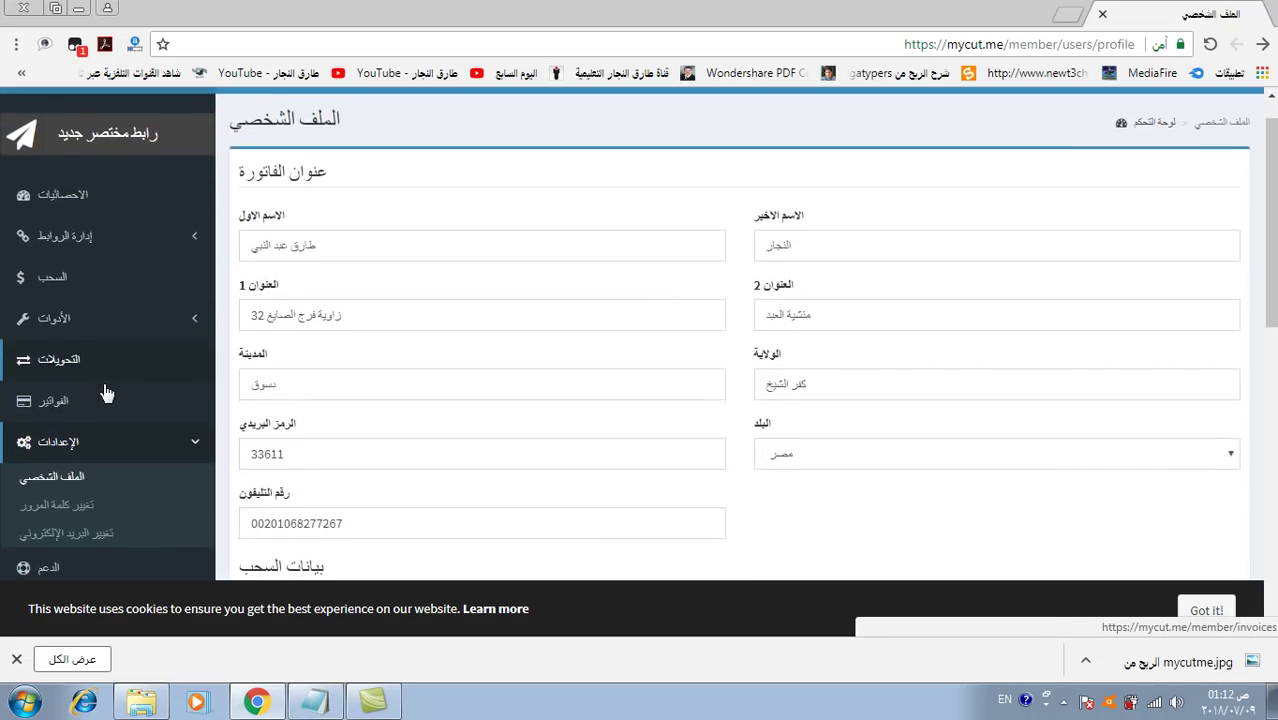
{"action": "scroll", "coordinate": [106, 400], "scroll_direction": "down", "scroll_amount": 4}
{"action": "left_click", "coordinate": [50, 198]}
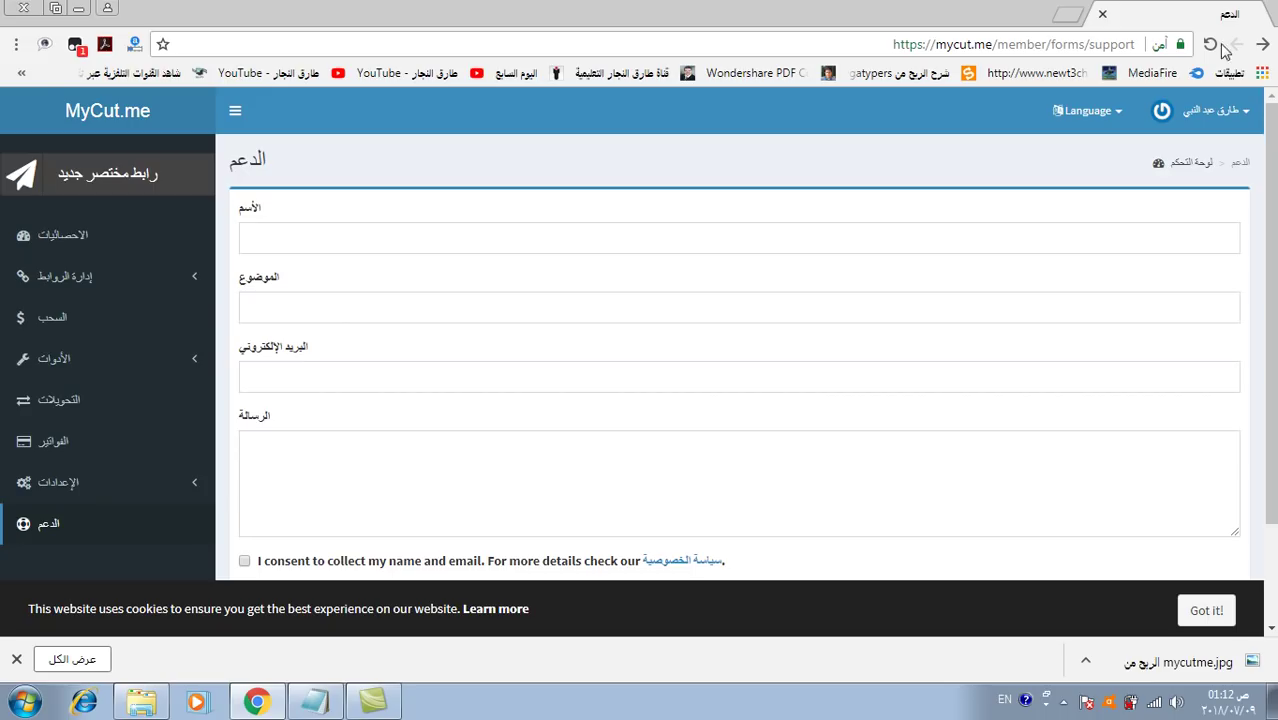
- Open the bookmarked YouTube channel in a new browser tab and copy its web address
{"action": "left_click", "coordinate": [1068, 16]}
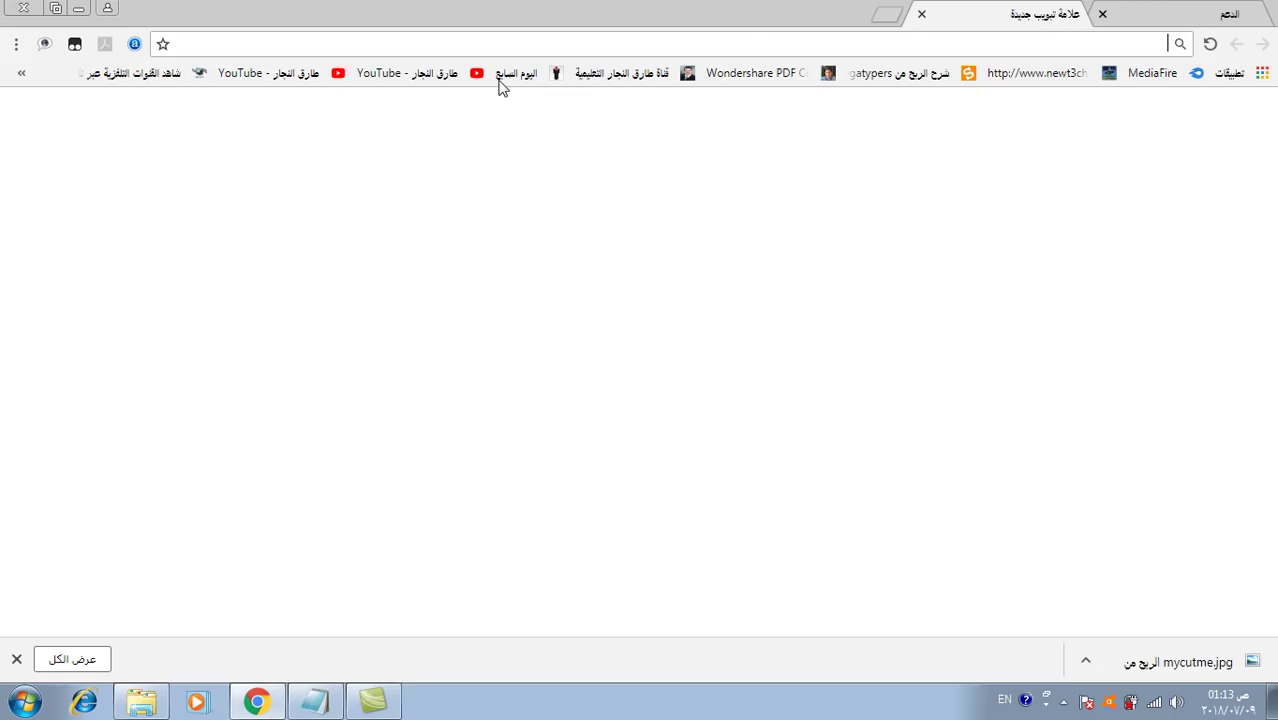
{"action": "left_click", "coordinate": [431, 79]}
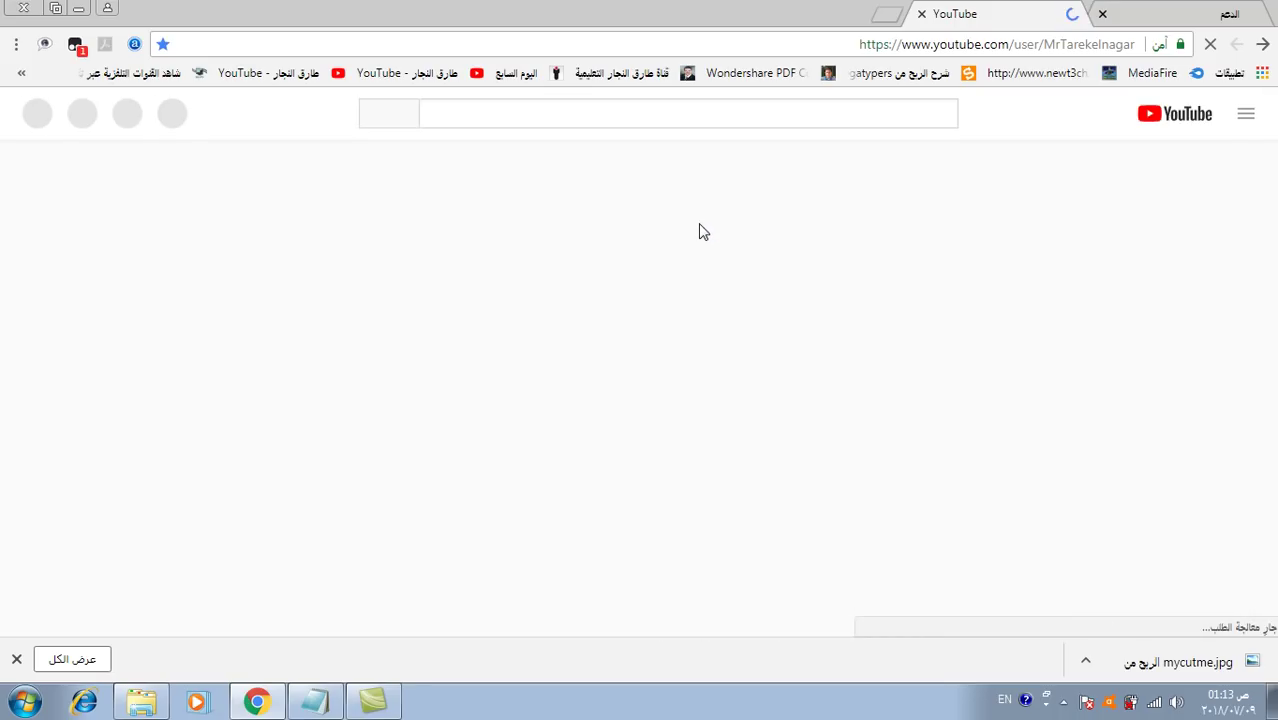
{"action": "left_click", "coordinate": [1015, 46]}
{"action": "right_click", "coordinate": [1022, 50]}
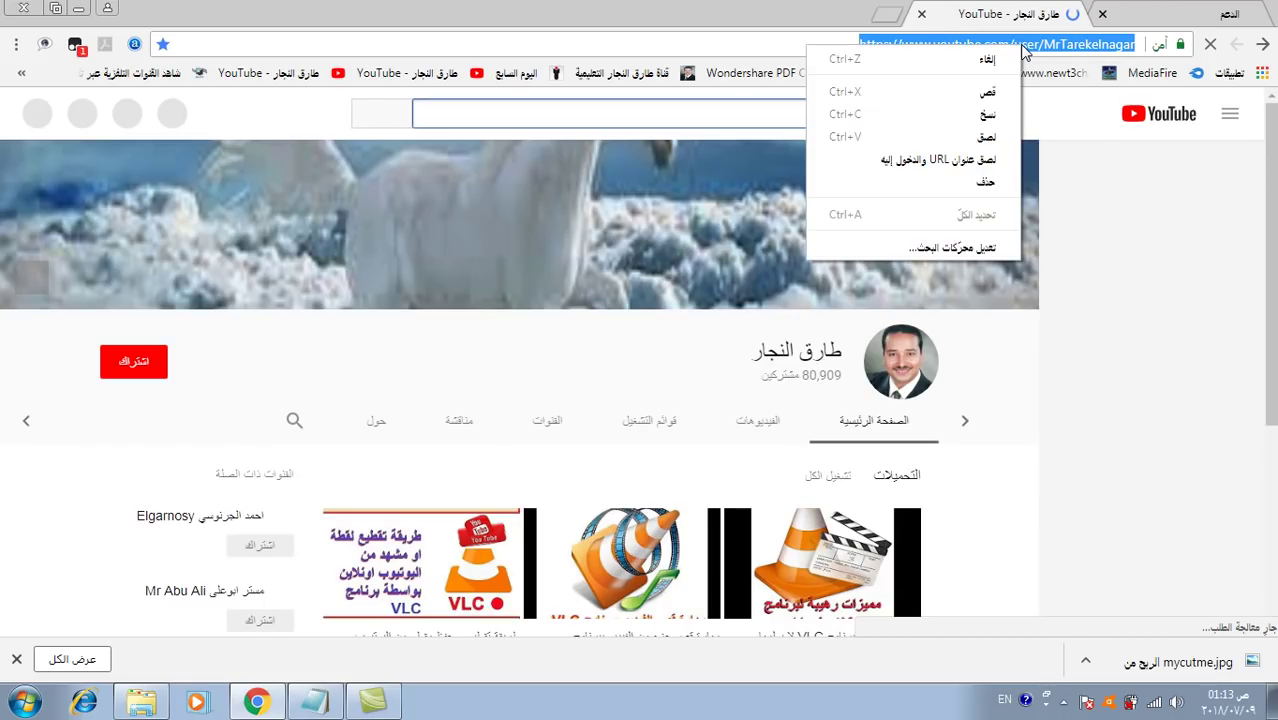
{"action": "left_click", "coordinate": [992, 116]}
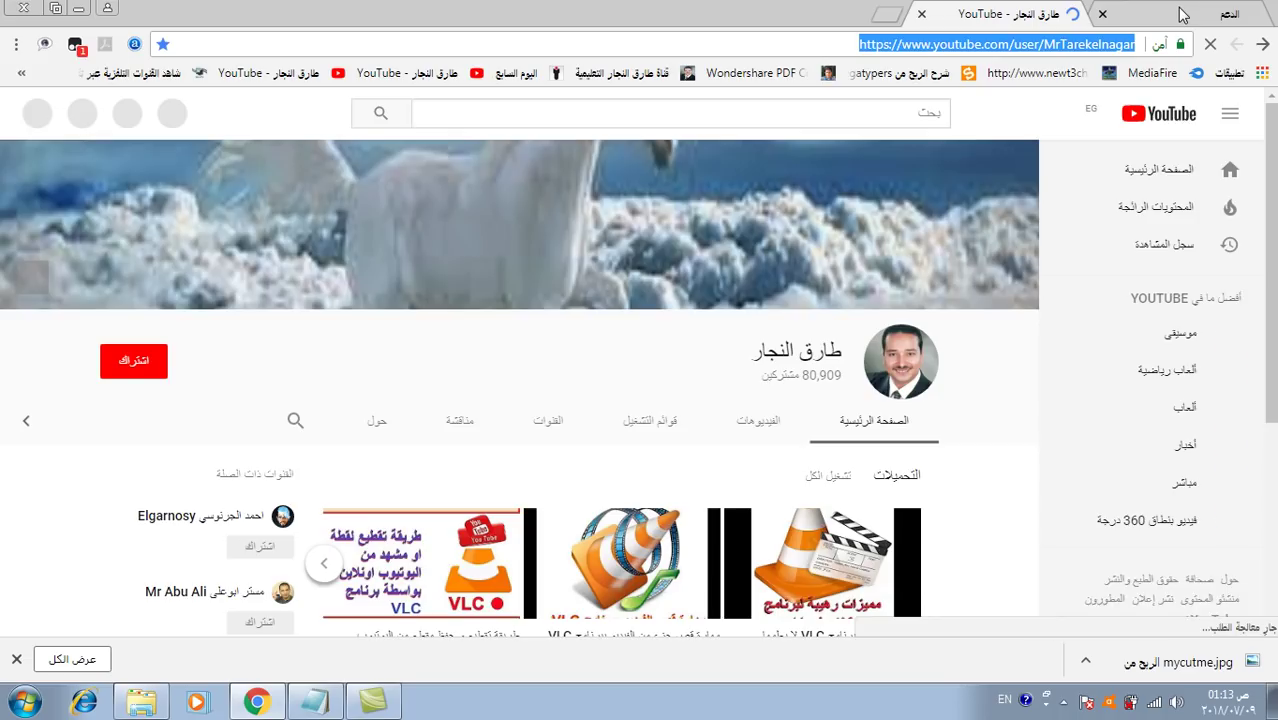
- Return to MyCut.me and create a new short link from the copied YouTube channel address
{"action": "left_click", "coordinate": [1181, 14]}
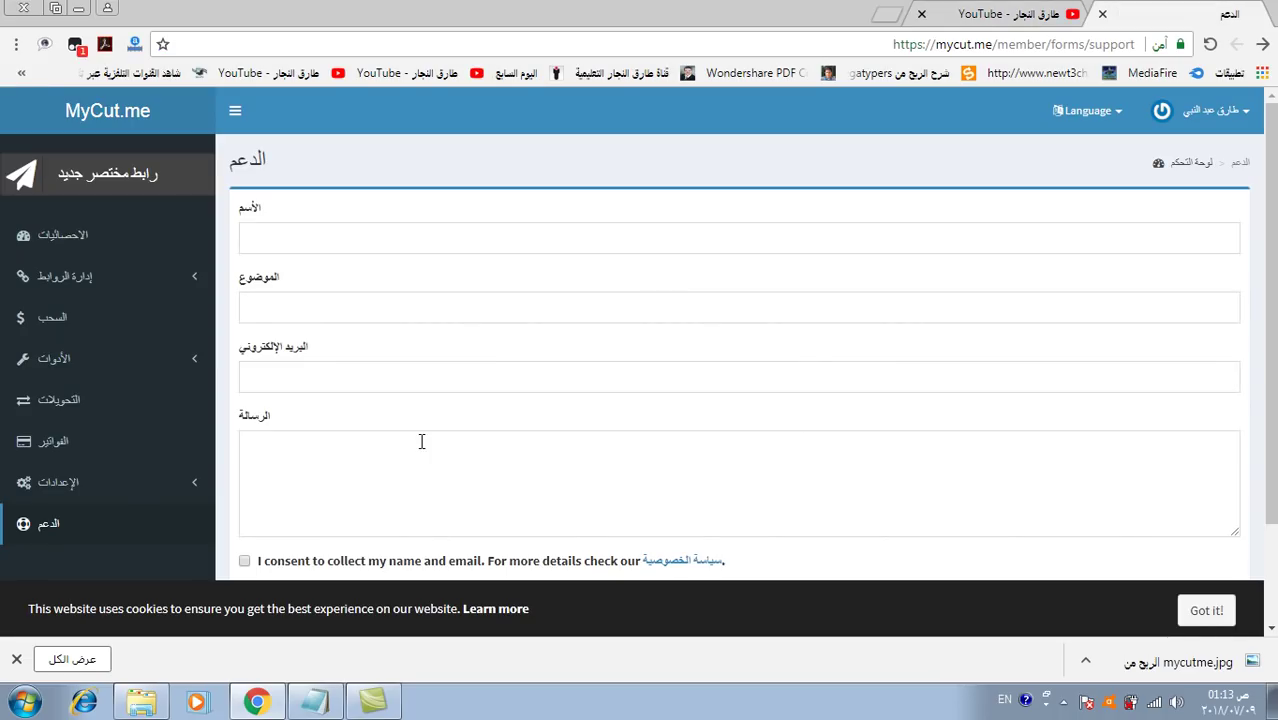
{"action": "left_click", "coordinate": [128, 177]}
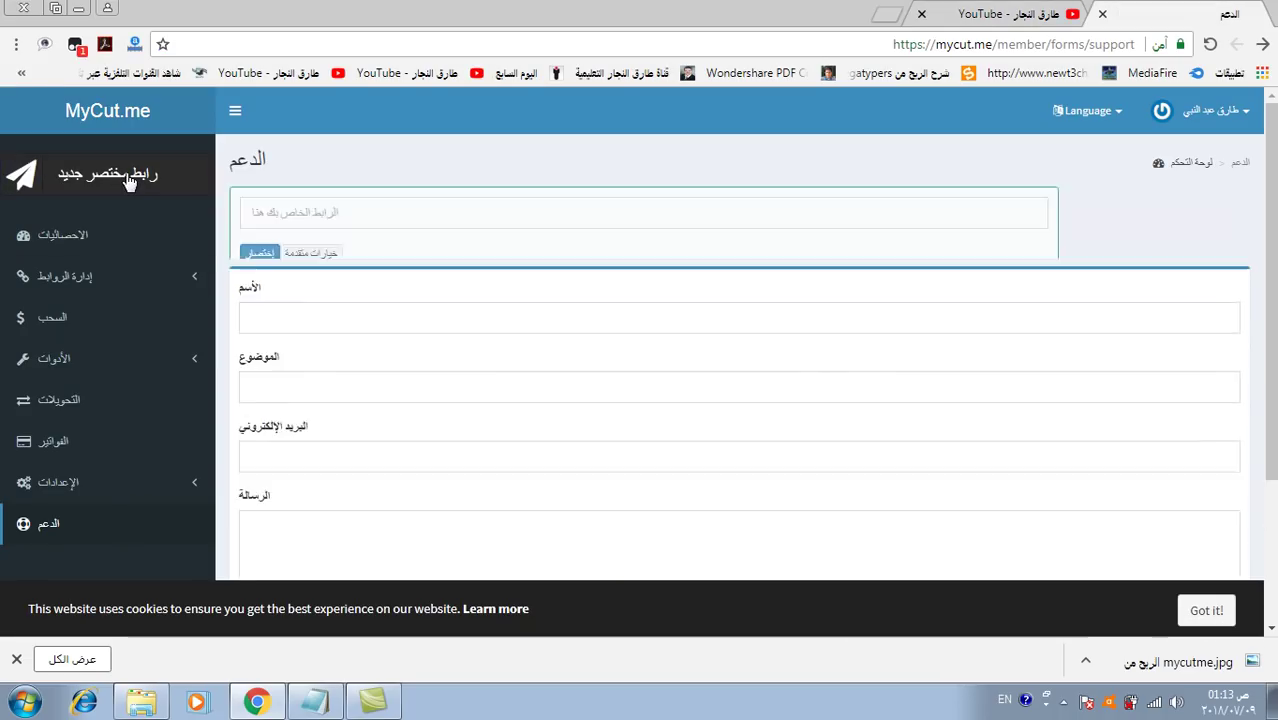
{"action": "left_click", "coordinate": [345, 210]}
{"action": "right_click", "coordinate": [340, 211]}
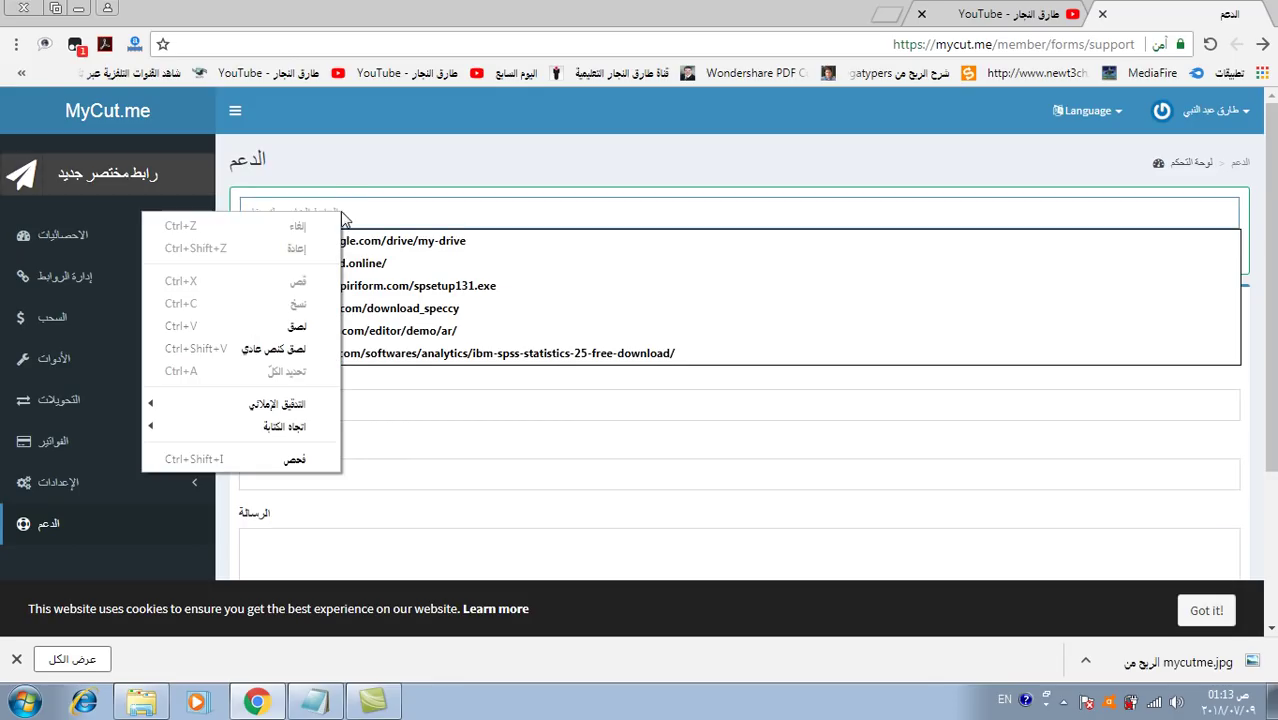
{"action": "left_click", "coordinate": [302, 328]}
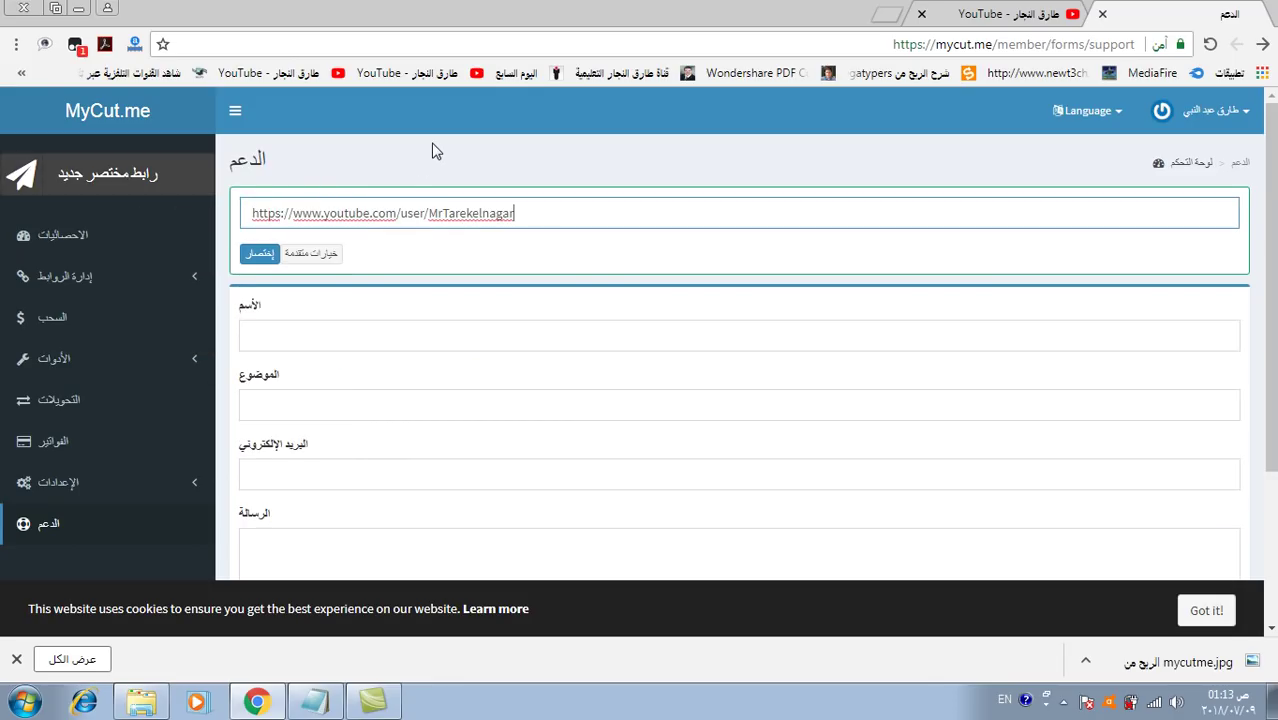
{"action": "left_click", "coordinate": [262, 256]}
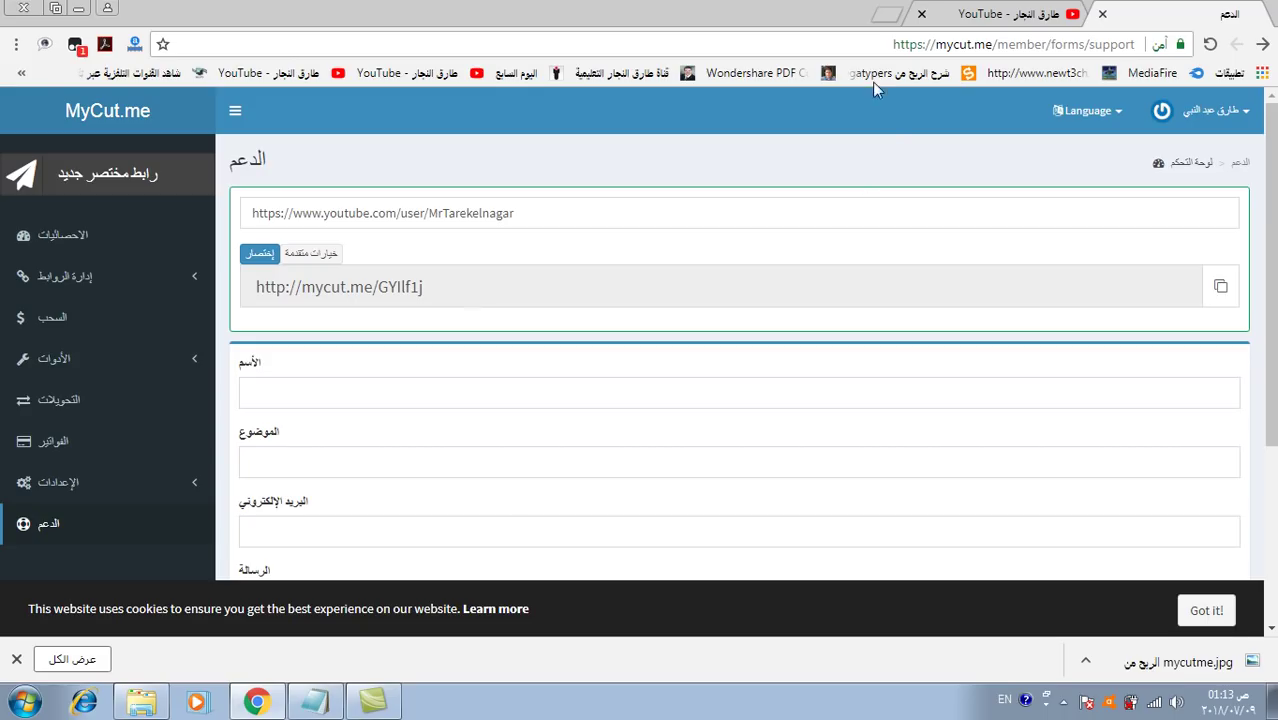
- Open the bookmarked Youm7 news site in a new browser tab, open a featured article and copy its web address
{"action": "left_click", "coordinate": [886, 14]}
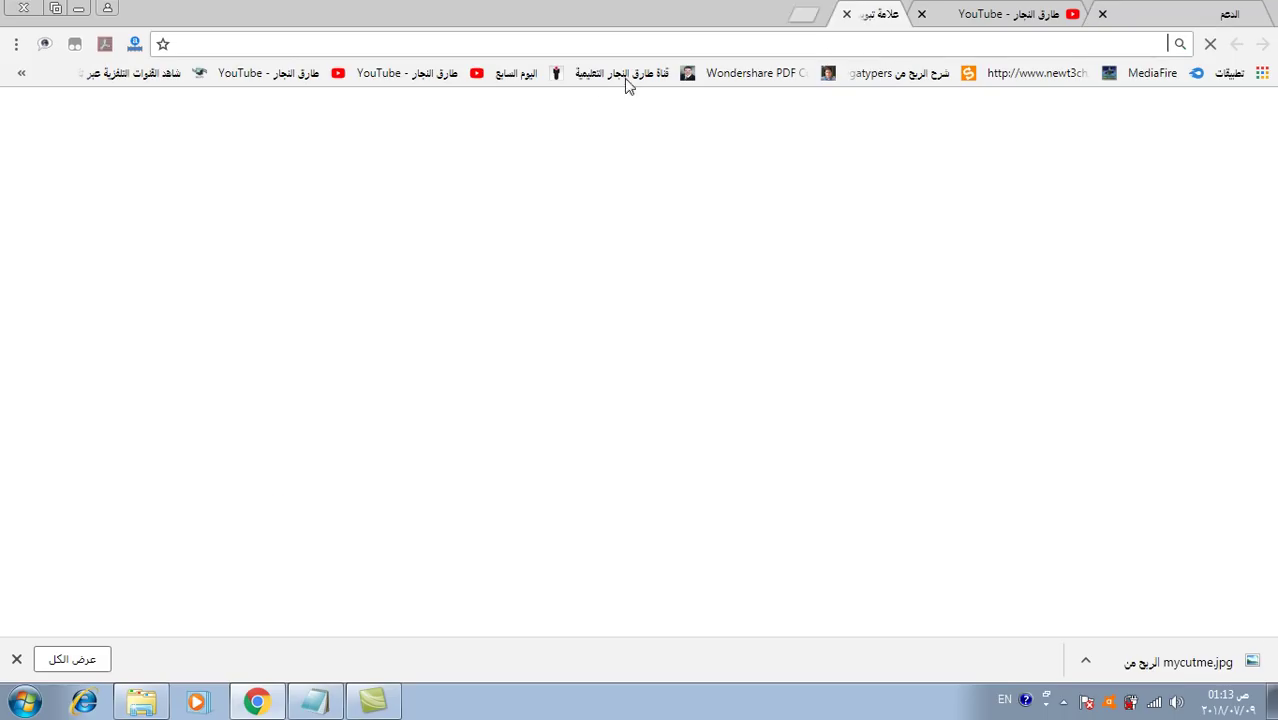
{"action": "left_click", "coordinate": [518, 76]}
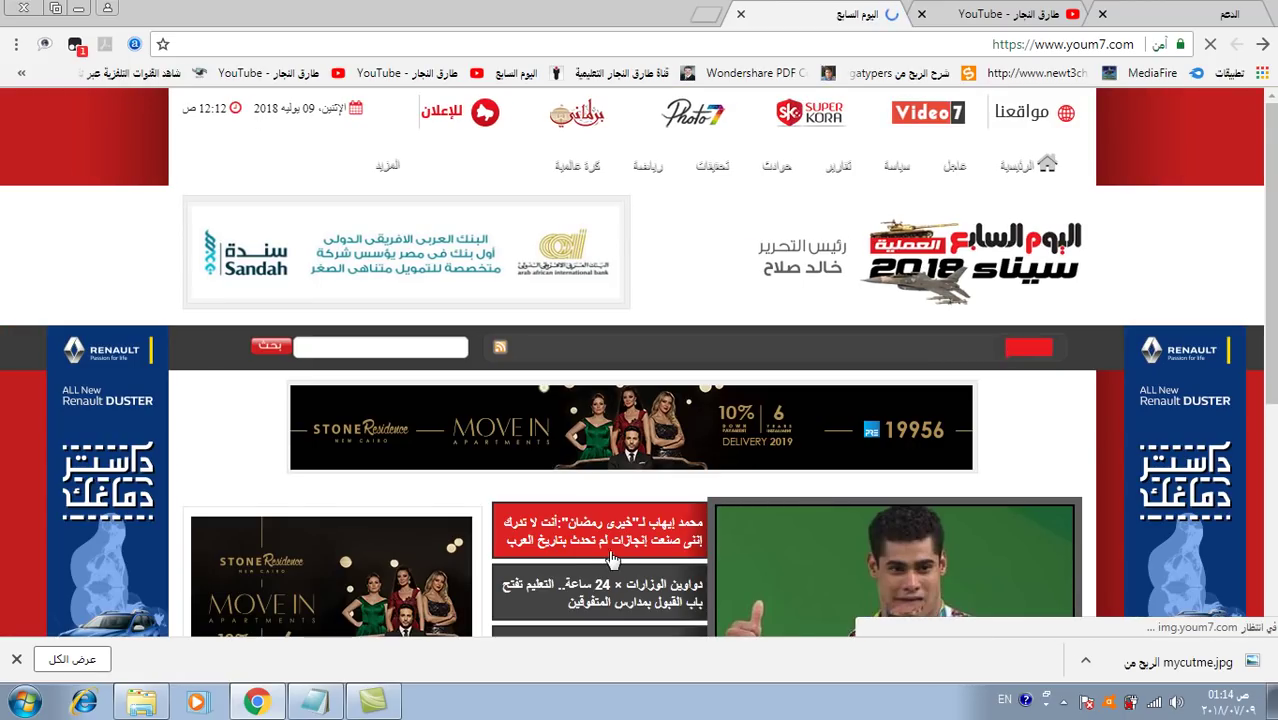
{"action": "scroll", "coordinate": [670, 588], "scroll_direction": "down", "scroll_amount": 3}
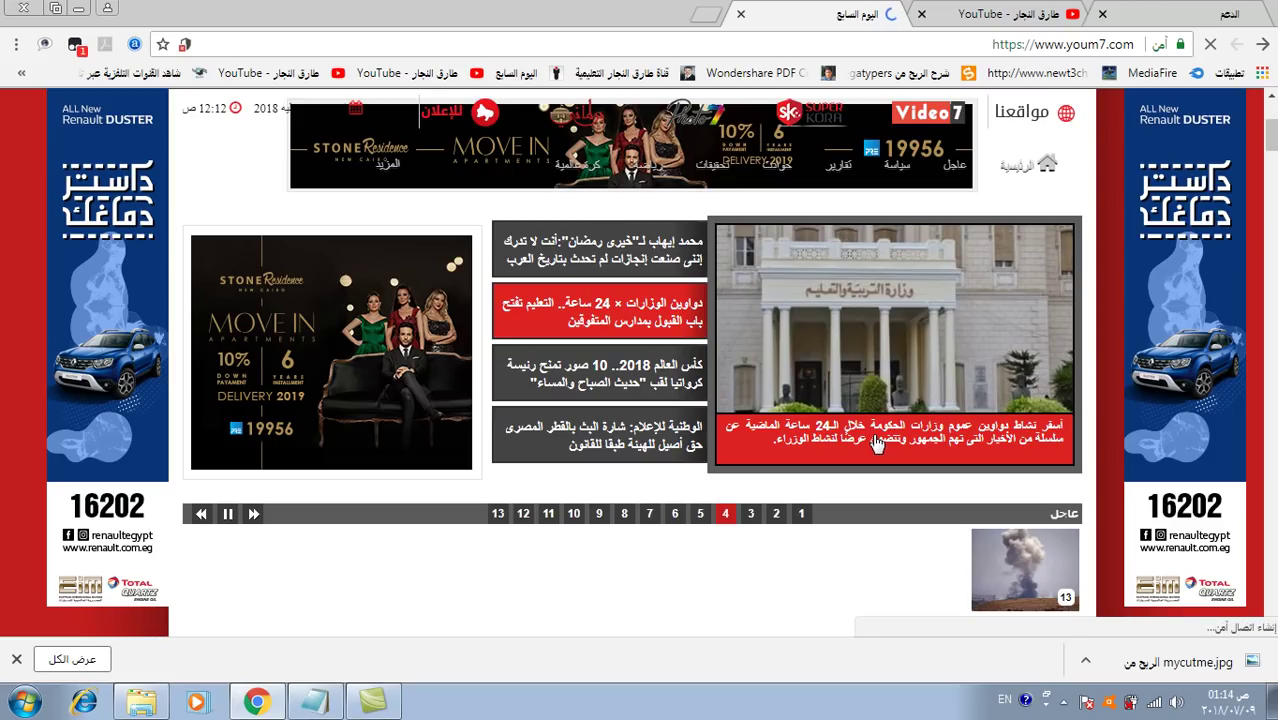
{"action": "left_click", "coordinate": [876, 443]}
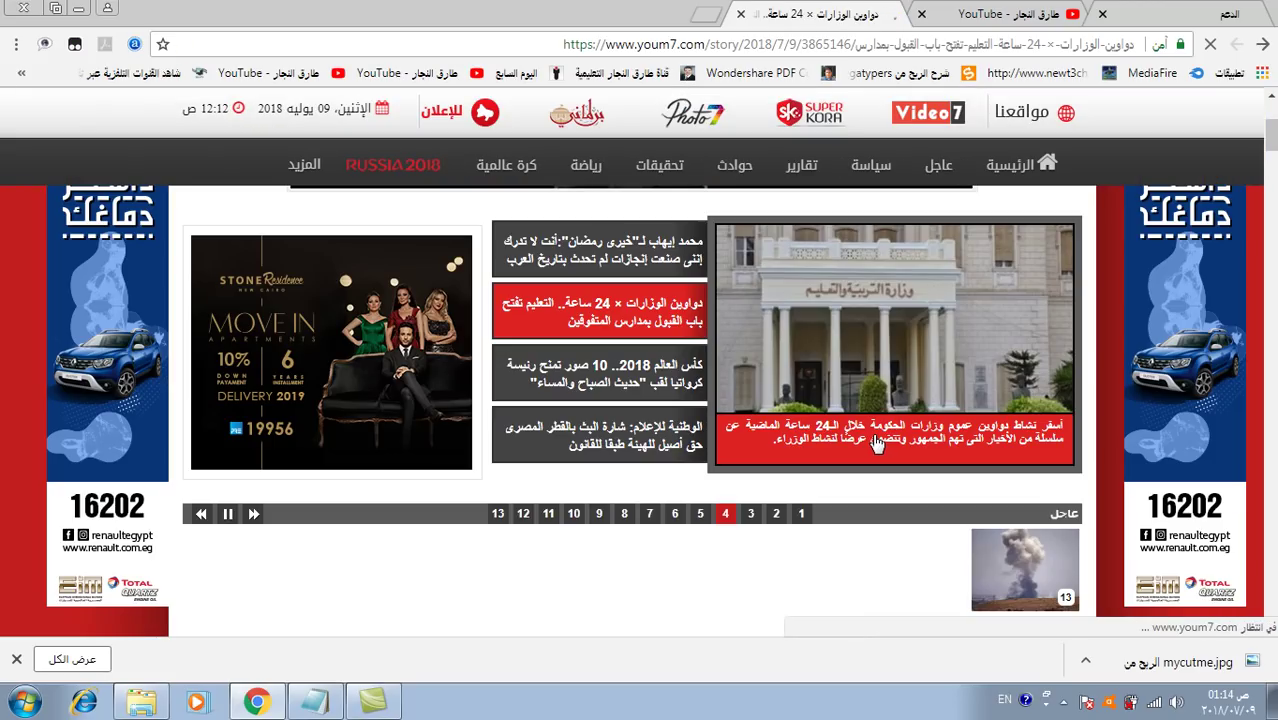
{"action": "left_click", "coordinate": [858, 45]}
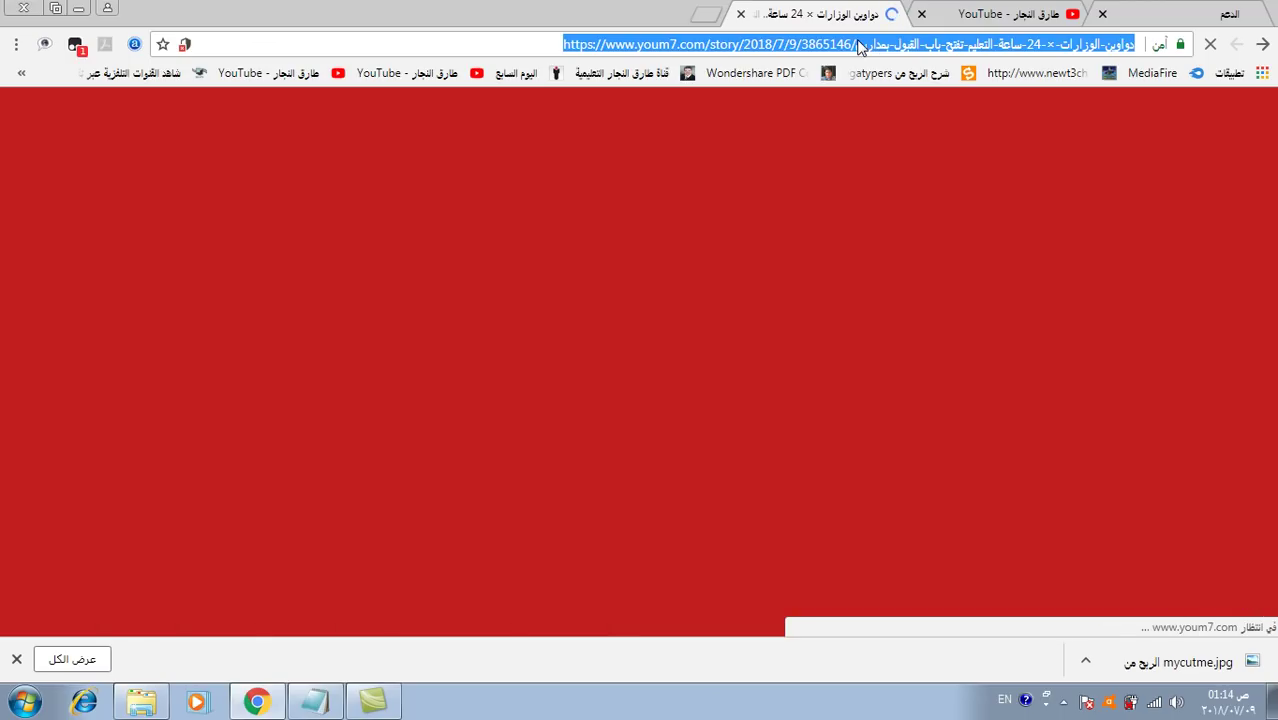
{"action": "right_click", "coordinate": [858, 45]}
{"action": "left_click", "coordinate": [849, 100]}
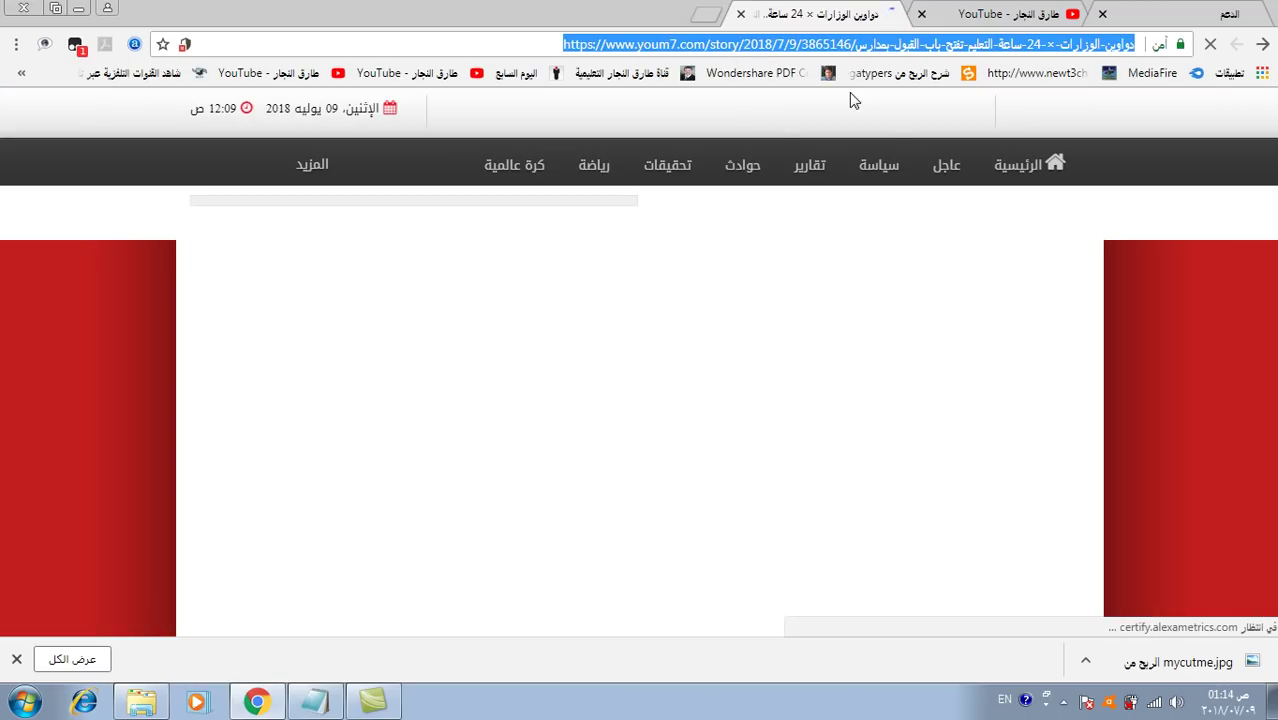
- Return to MyCut.me and open the page listing all links in link management
{"action": "left_click", "coordinate": [1228, 14]}
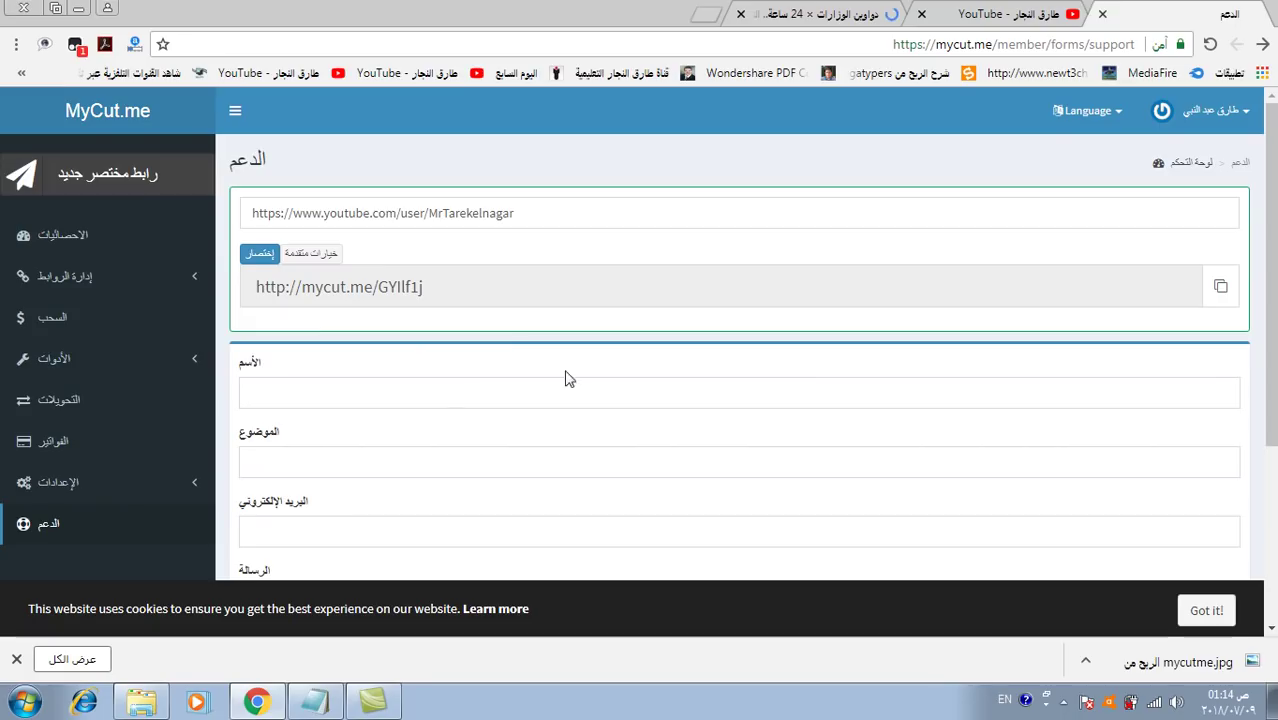
{"action": "left_click", "coordinate": [70, 282]}
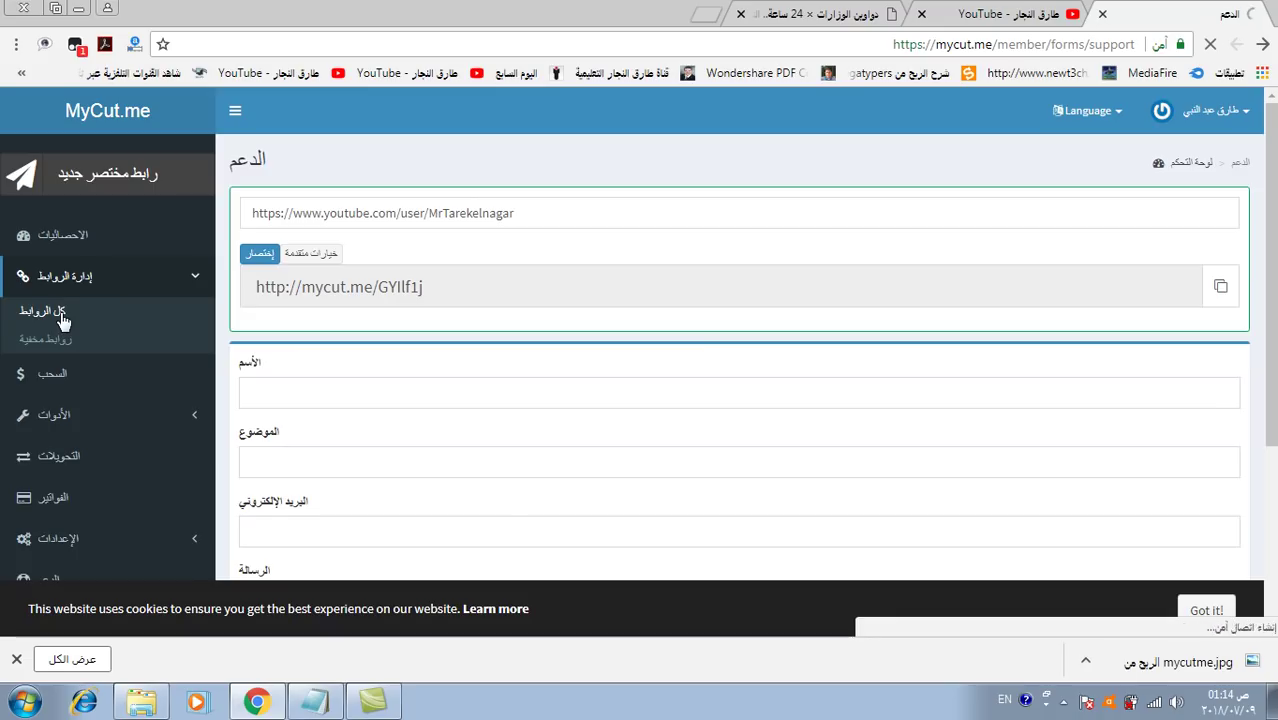
{"action": "left_click", "coordinate": [60, 315]}
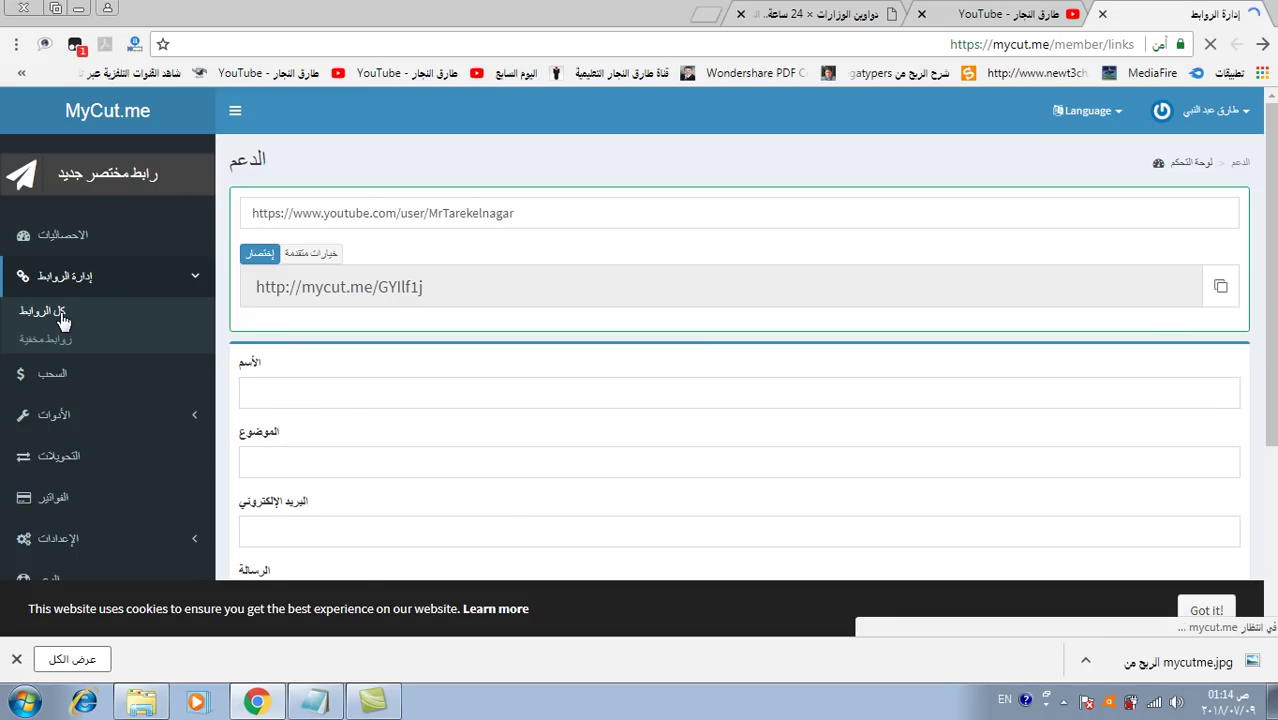
- Create a new short link from the copied Youm7 article address
{"action": "left_click", "coordinate": [108, 183]}
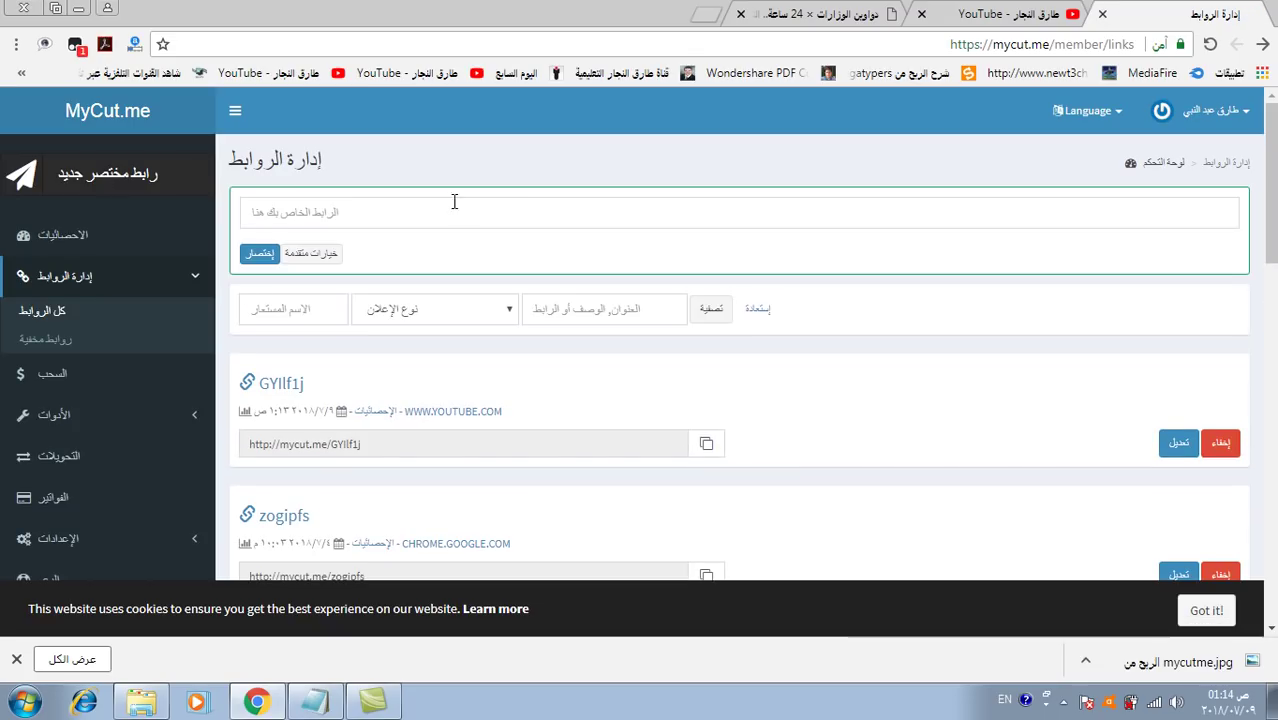
{"action": "left_click", "coordinate": [415, 207]}
{"action": "right_click", "coordinate": [415, 207]}
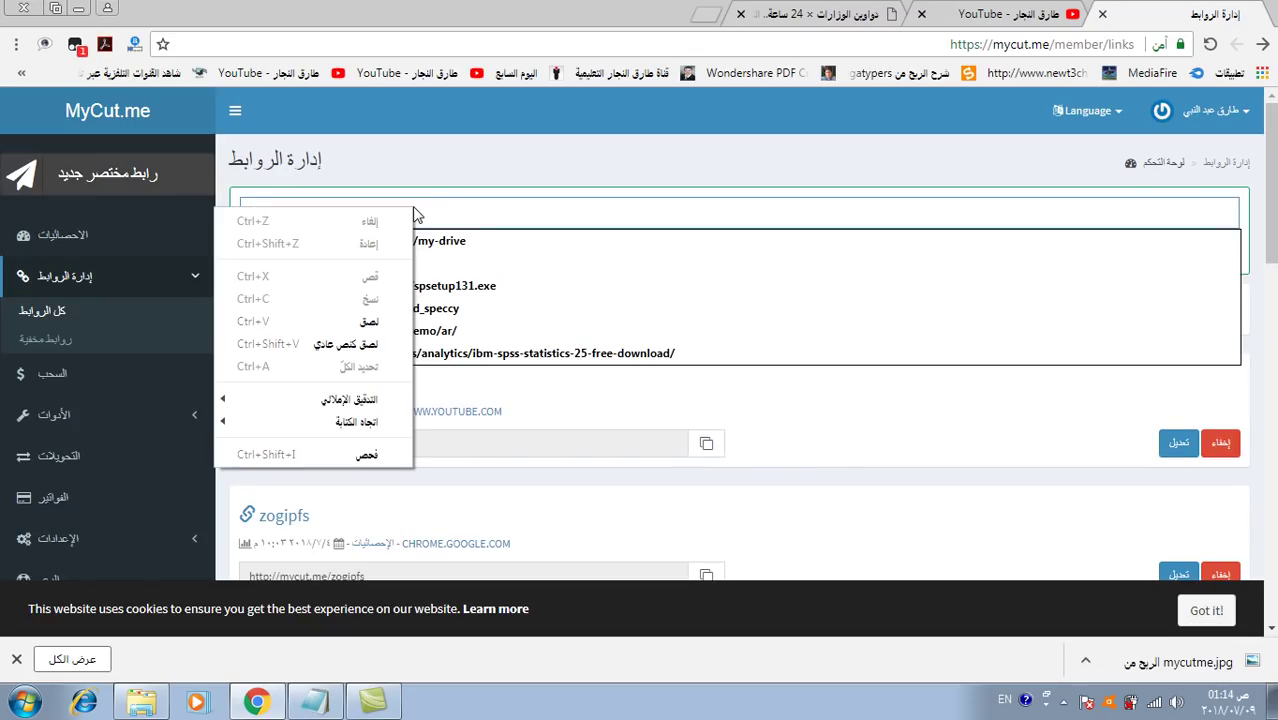
{"action": "left_click", "coordinate": [371, 322]}
{"action": "key", "text": "ctrl+v"}
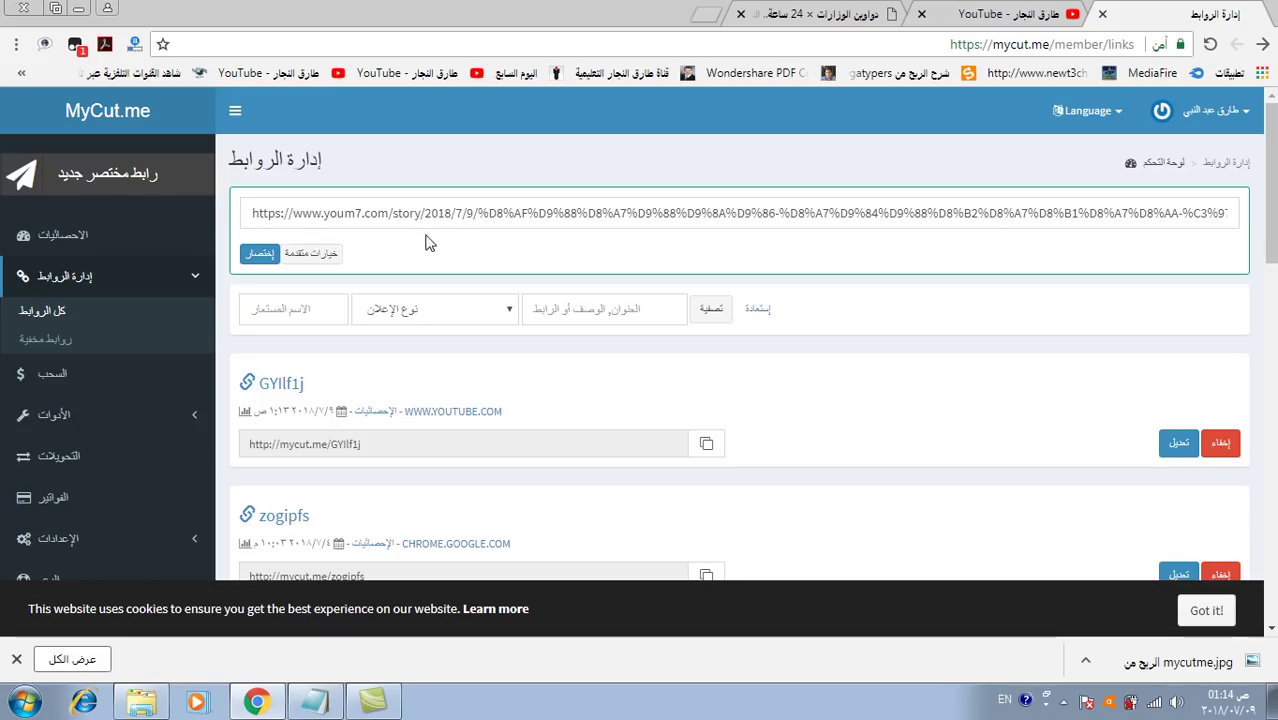
{"action": "left_click", "coordinate": [256, 255]}
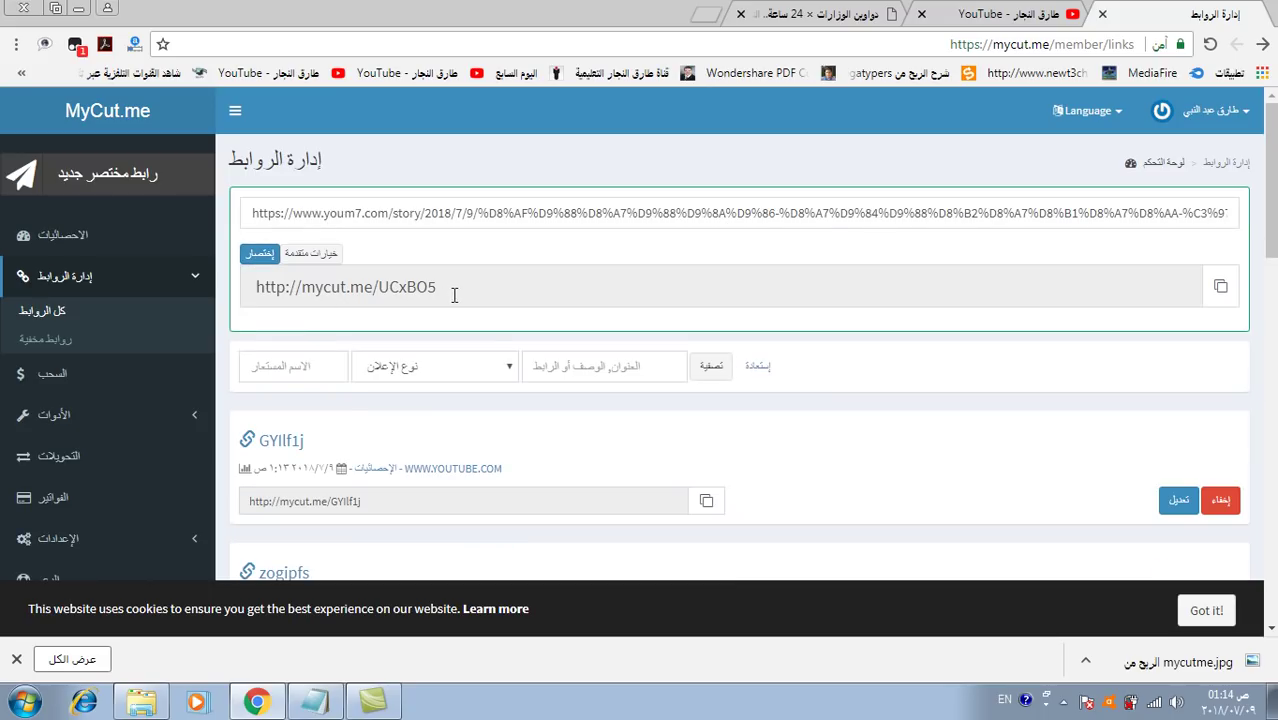
- Copy the newly generated short link for the news article
{"action": "left_click", "coordinate": [447, 293]}
{"action": "right_click", "coordinate": [381, 285]}
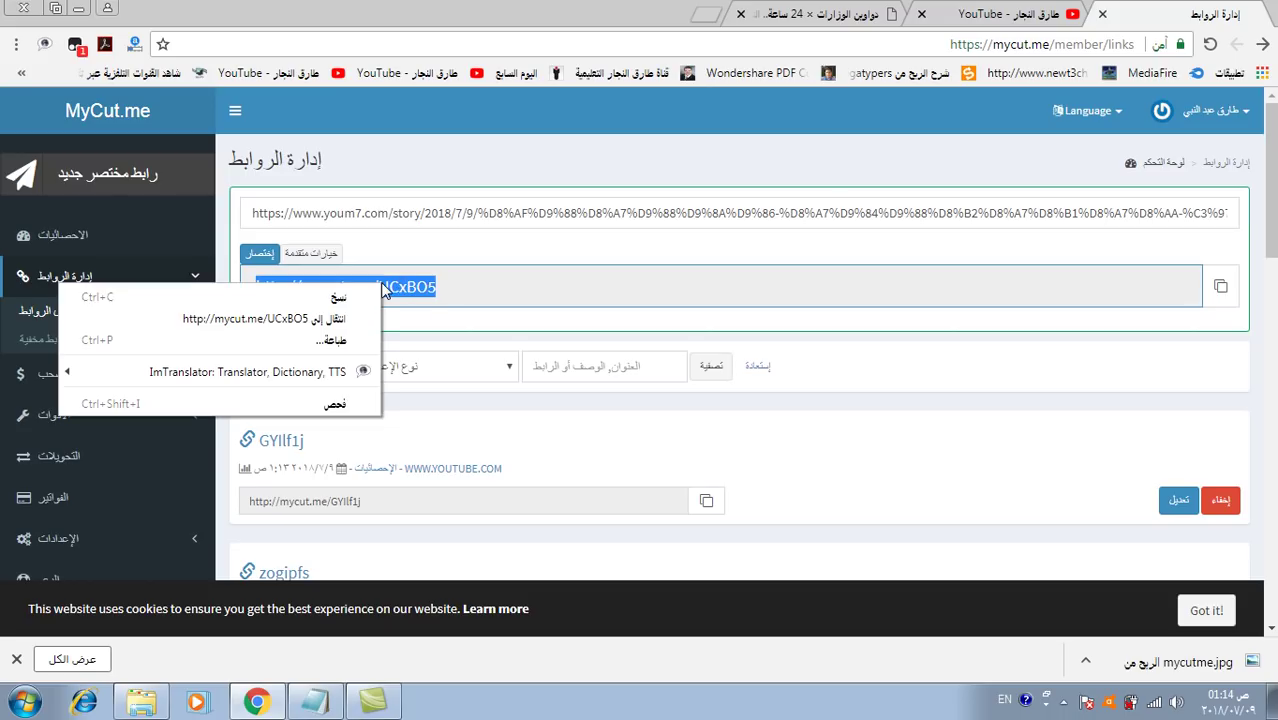
{"action": "left_click", "coordinate": [338, 300]}
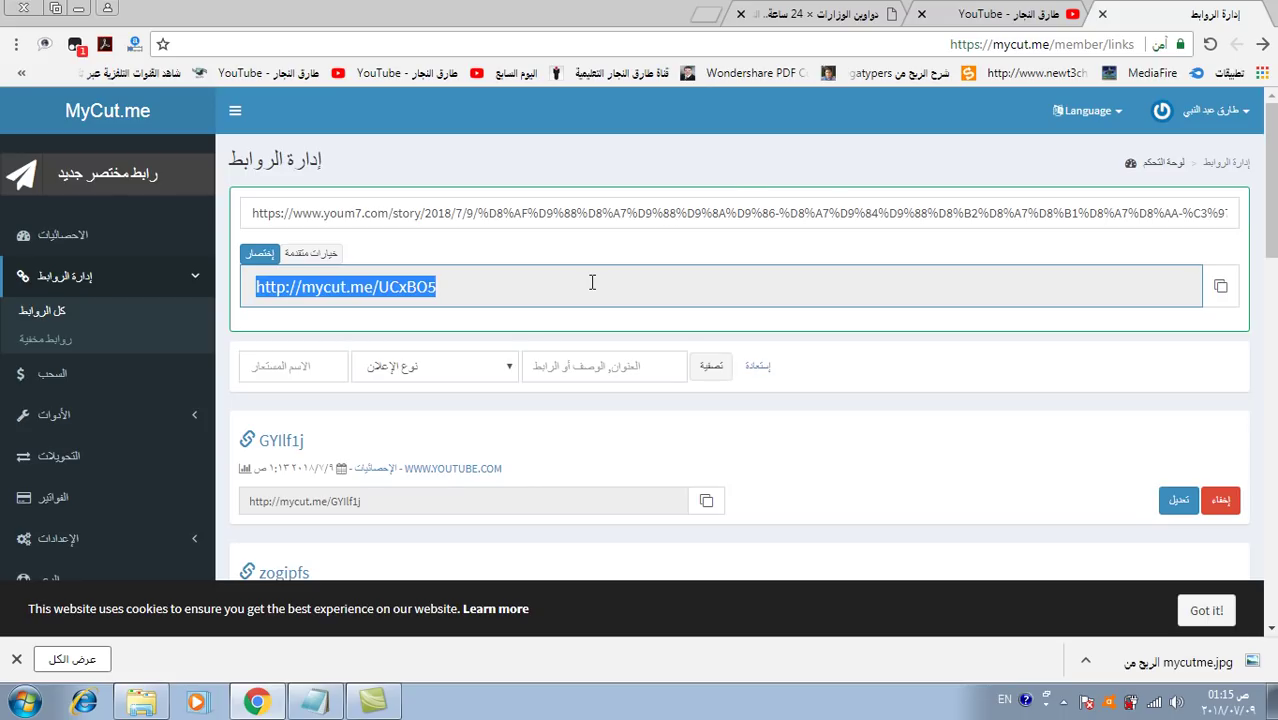
{"action": "left_click", "coordinate": [745, 153]}
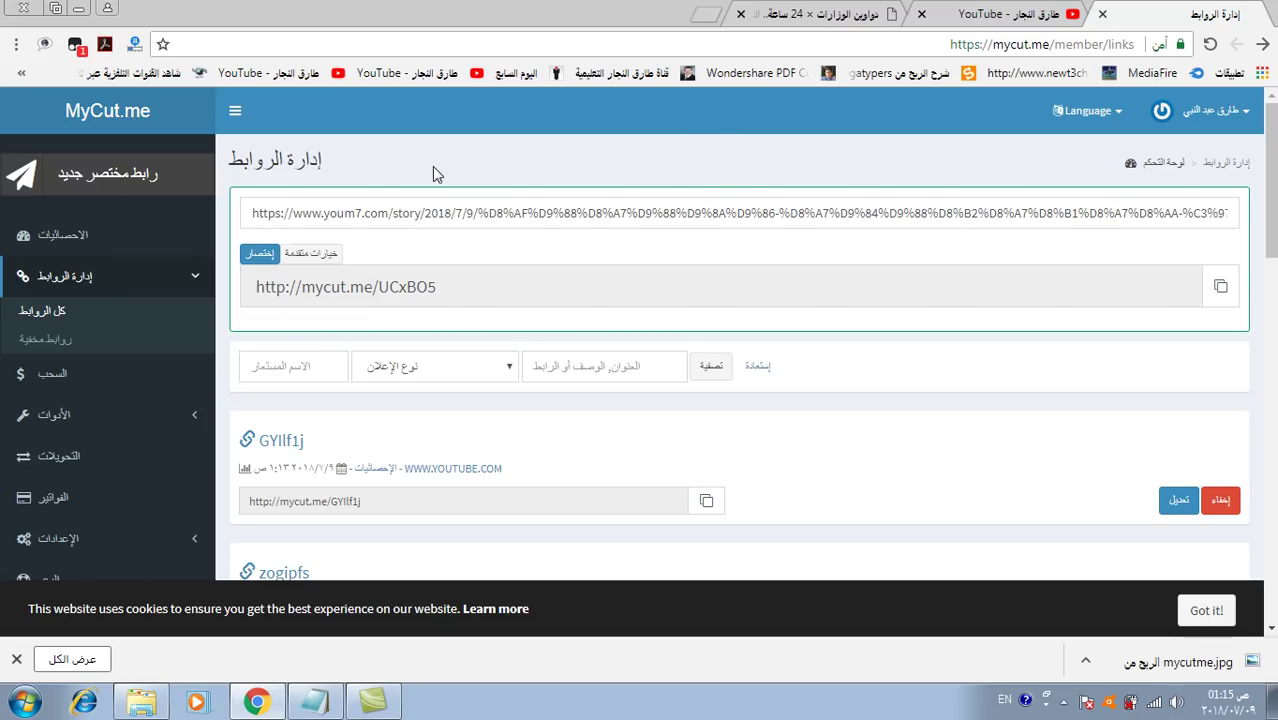
- Open the MyCut.me public home page and look over its opening section
{"action": "left_click", "coordinate": [98, 125]}
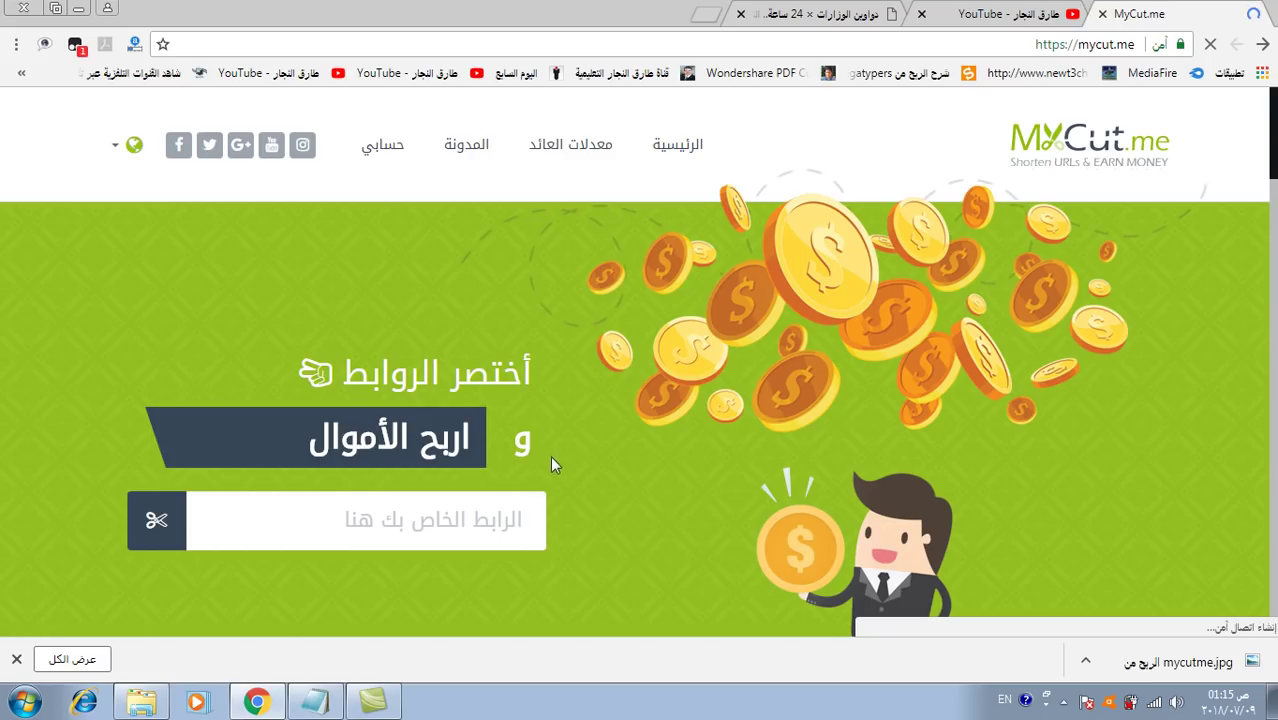
{"action": "scroll", "coordinate": [615, 471], "scroll_direction": "down", "scroll_amount": 3}
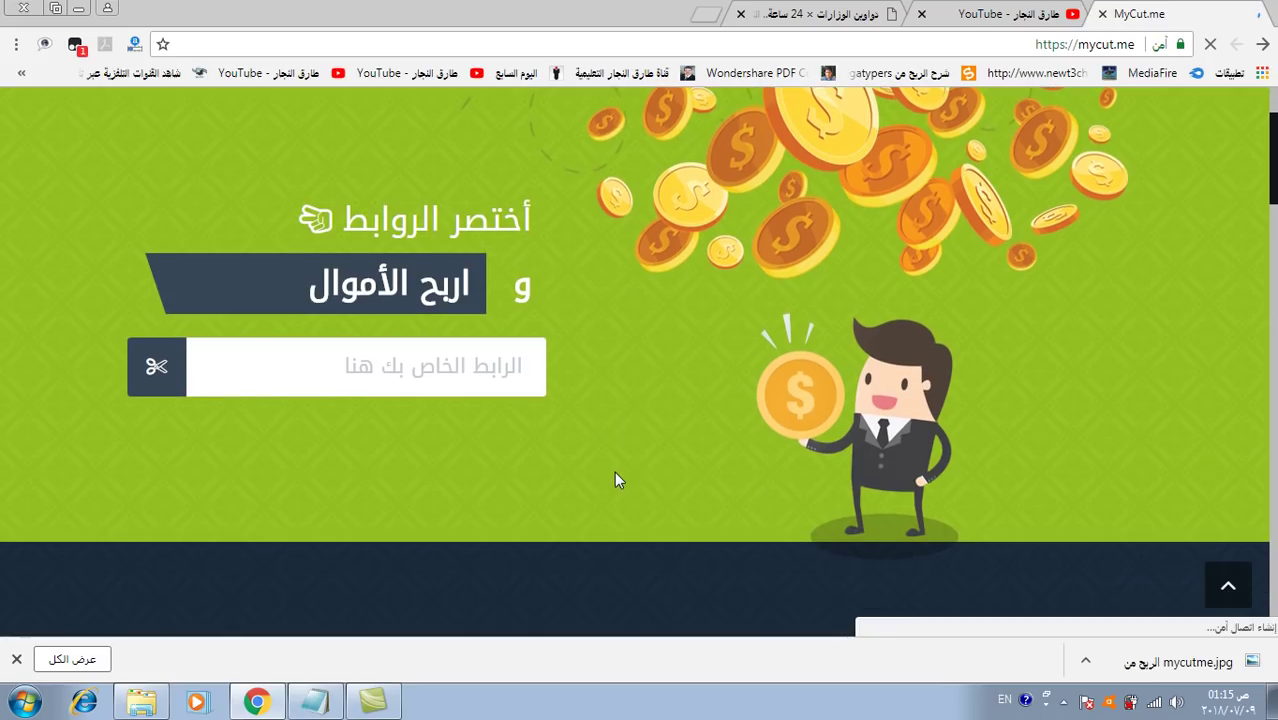
{"action": "scroll", "coordinate": [615, 480], "scroll_direction": "up", "scroll_amount": 3}
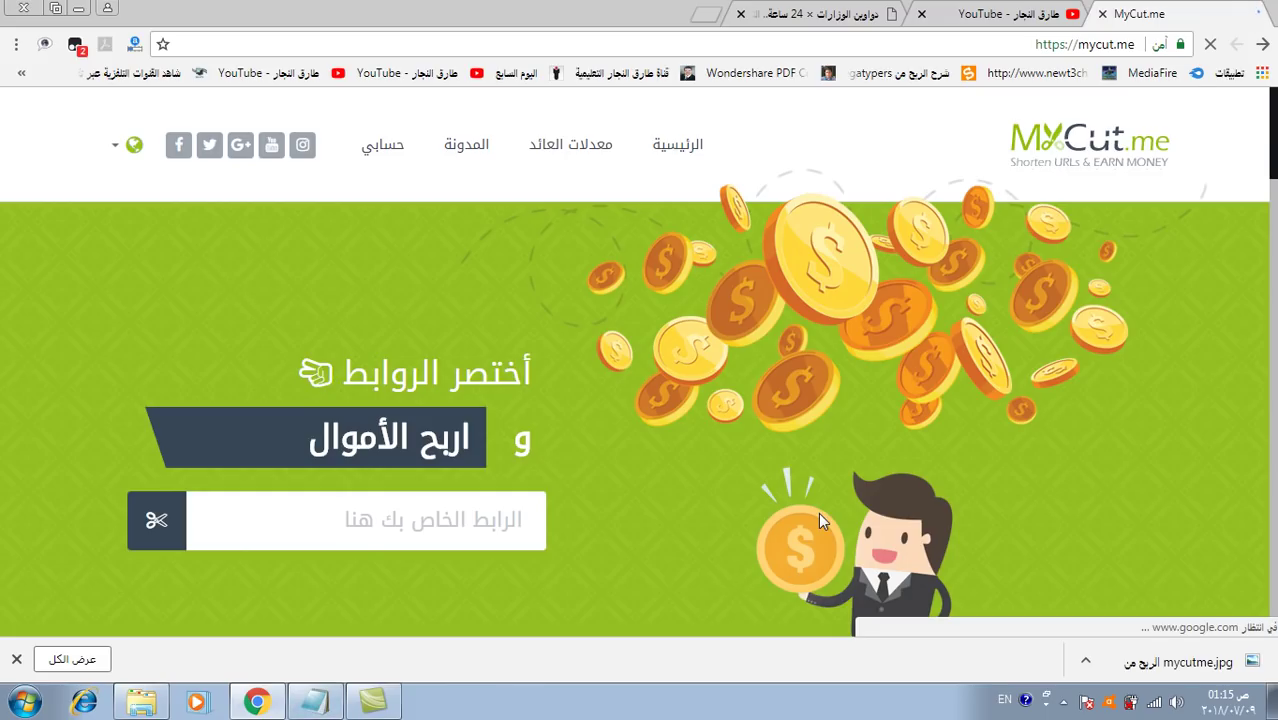
- Switch to the Notepad file with the site links and copy the direct registration referral link
{"action": "key", "text": "alt+Tab"}
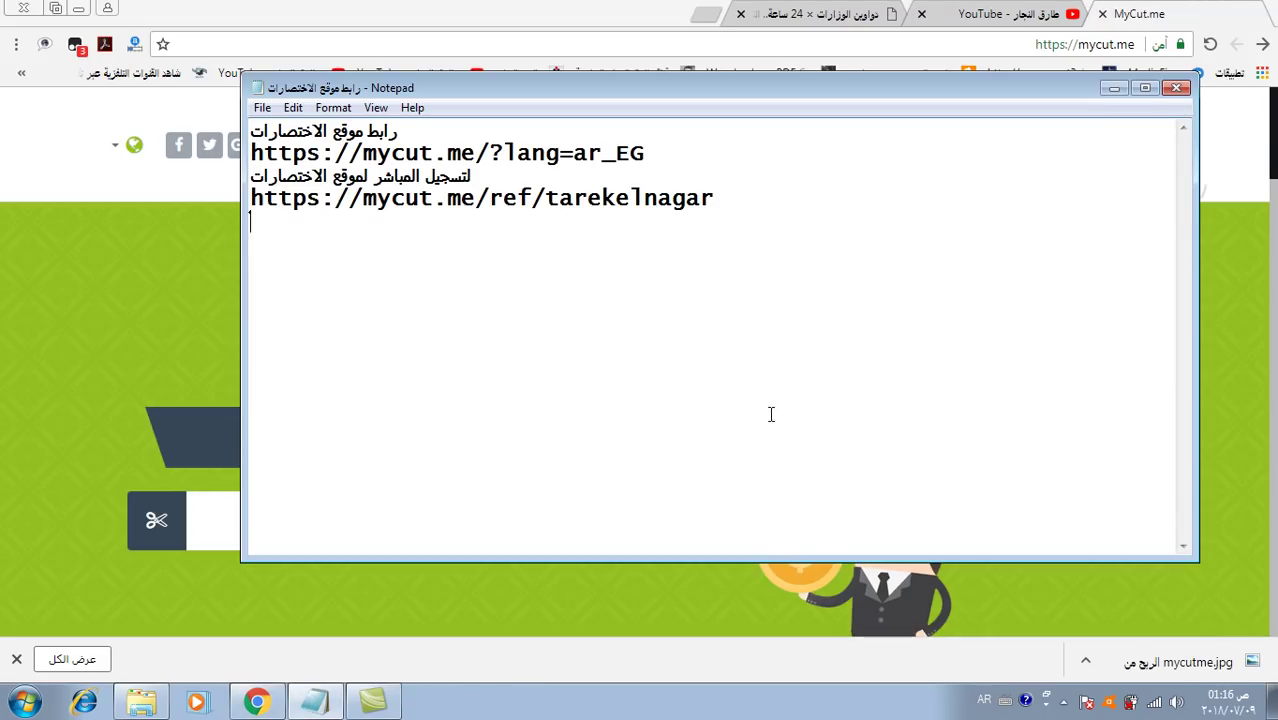
{"action": "double_click", "coordinate": [508, 202]}
{"action": "right_click", "coordinate": [508, 202]}
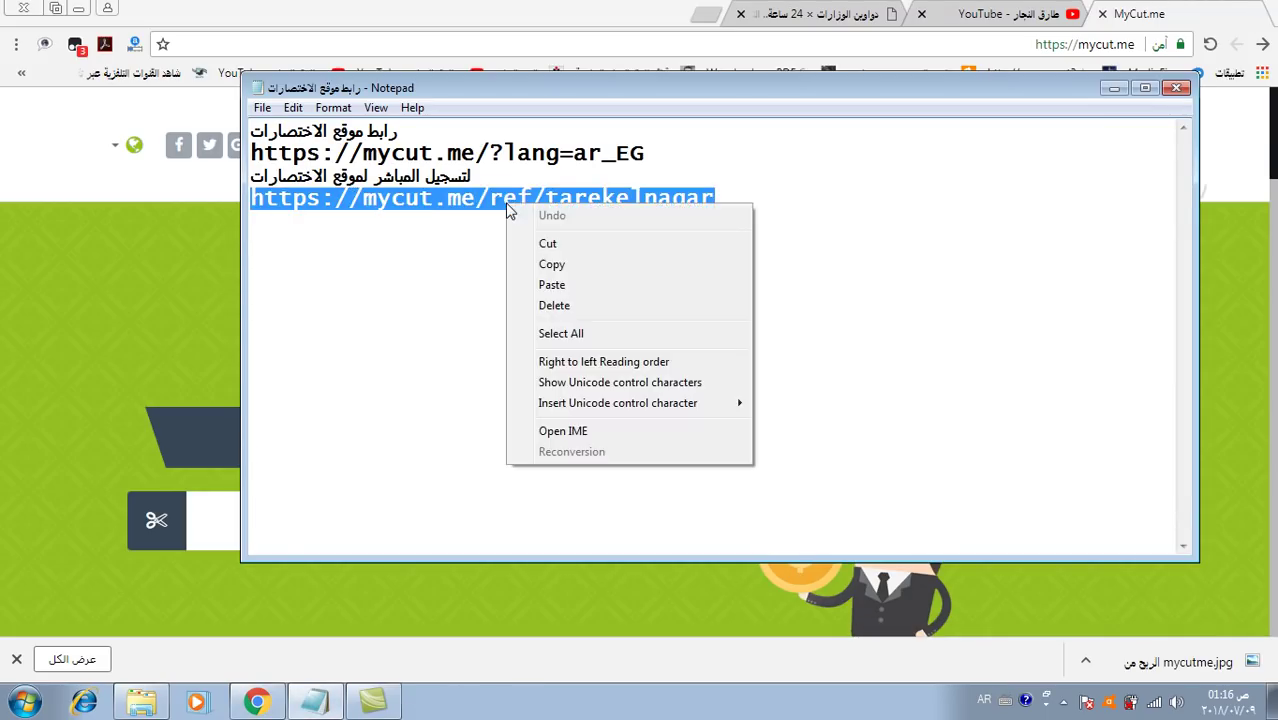
{"action": "left_click", "coordinate": [542, 265]}
- Return to the browser and load the copied referral link in place of the MyCut.me home address
{"action": "left_click", "coordinate": [1078, 50]}
{"action": "right_click", "coordinate": [1078, 50]}
{"action": "key", "text": "Escape"}
{"action": "left_click", "coordinate": [1075, 50]}
{"action": "left_click_drag", "start_coordinate": [1073, 45], "coordinate": [1160, 47]}
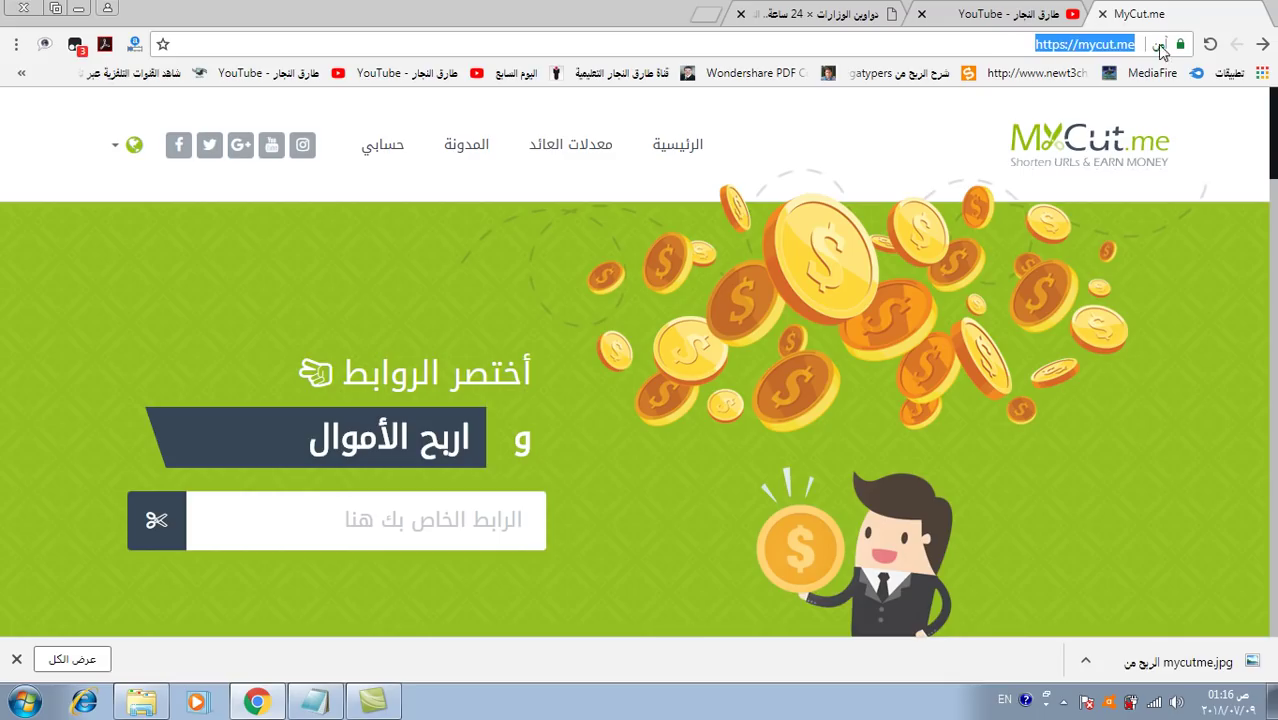
{"action": "right_click", "coordinate": [1098, 58]}
{"action": "left_click", "coordinate": [1058, 141]}
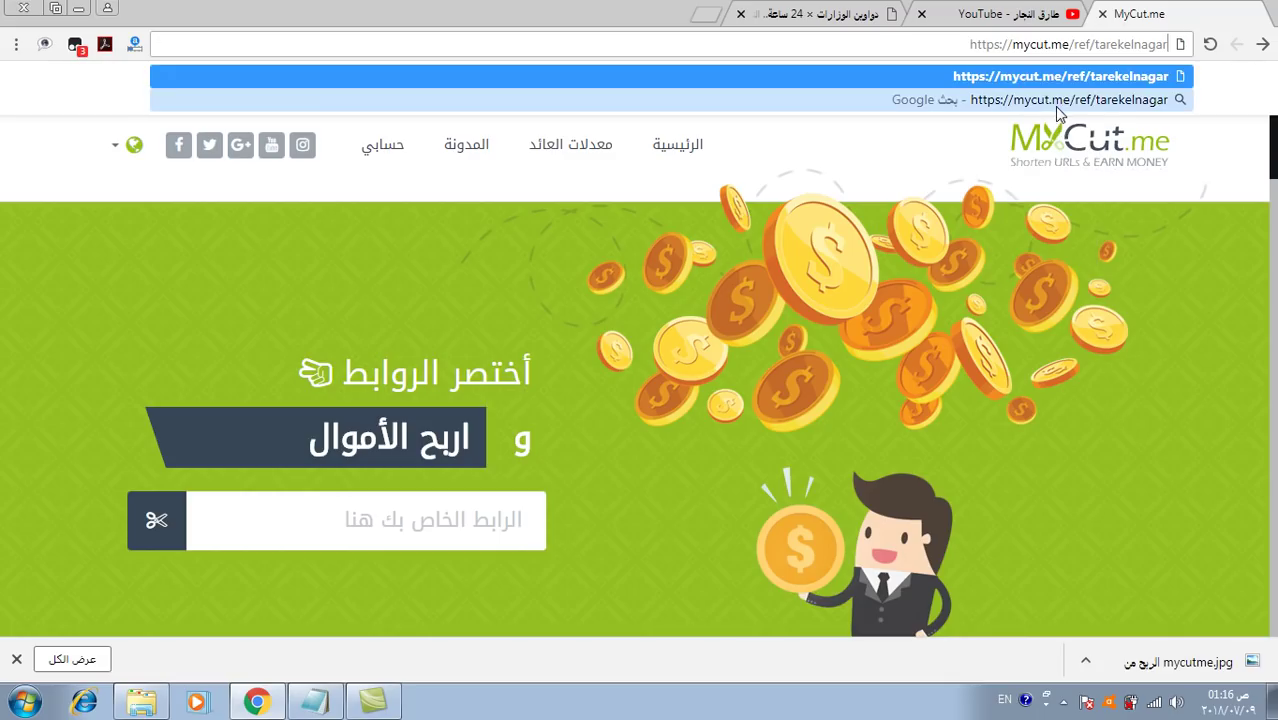
{"action": "key", "text": "Return"}
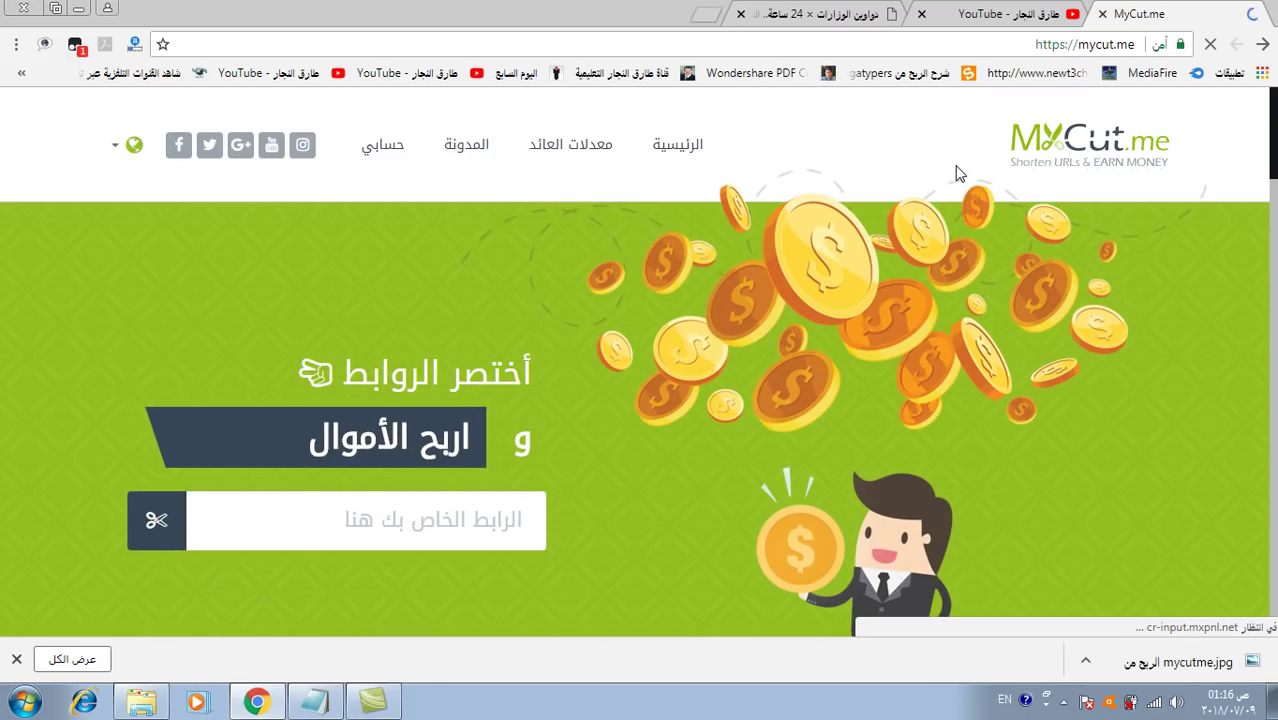
- Look through the MyCut.me home page, from the sign-up and earning sections down to the contact form and payment methods
{"action": "scroll", "coordinate": [774, 320], "scroll_direction": "down", "scroll_amount": 4}
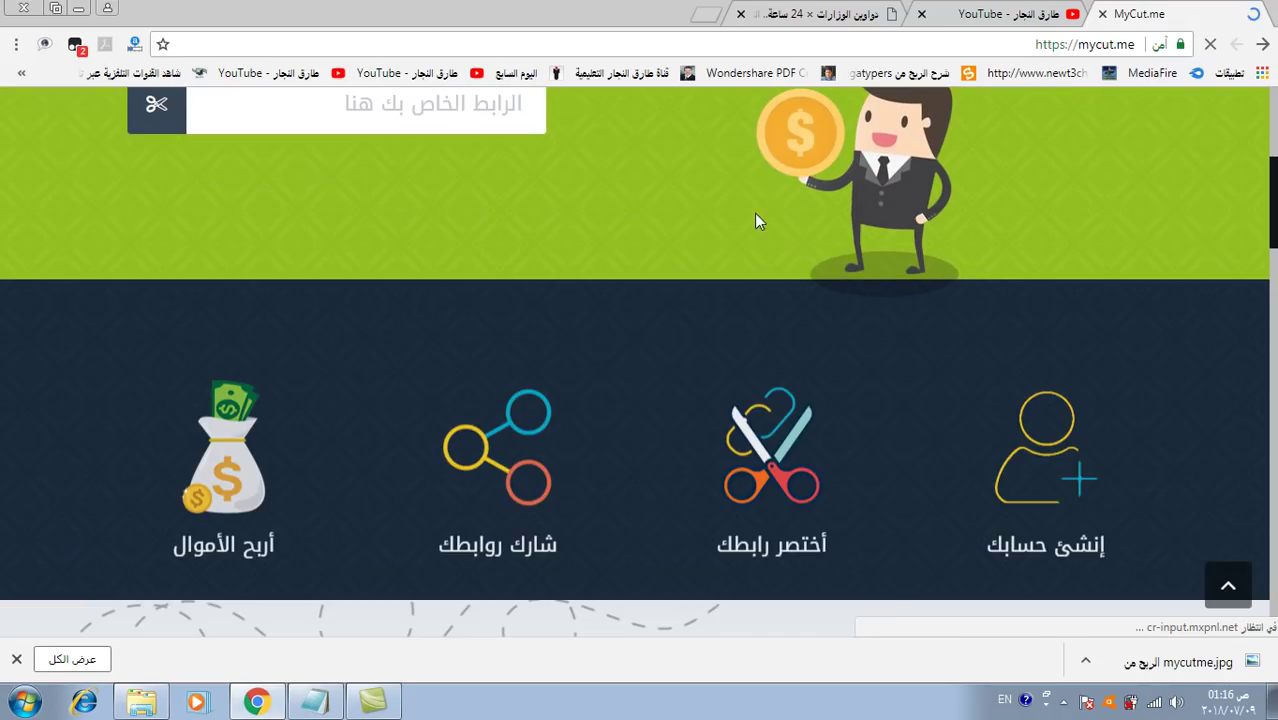
{"action": "scroll", "coordinate": [781, 219], "scroll_direction": "down", "scroll_amount": 3}
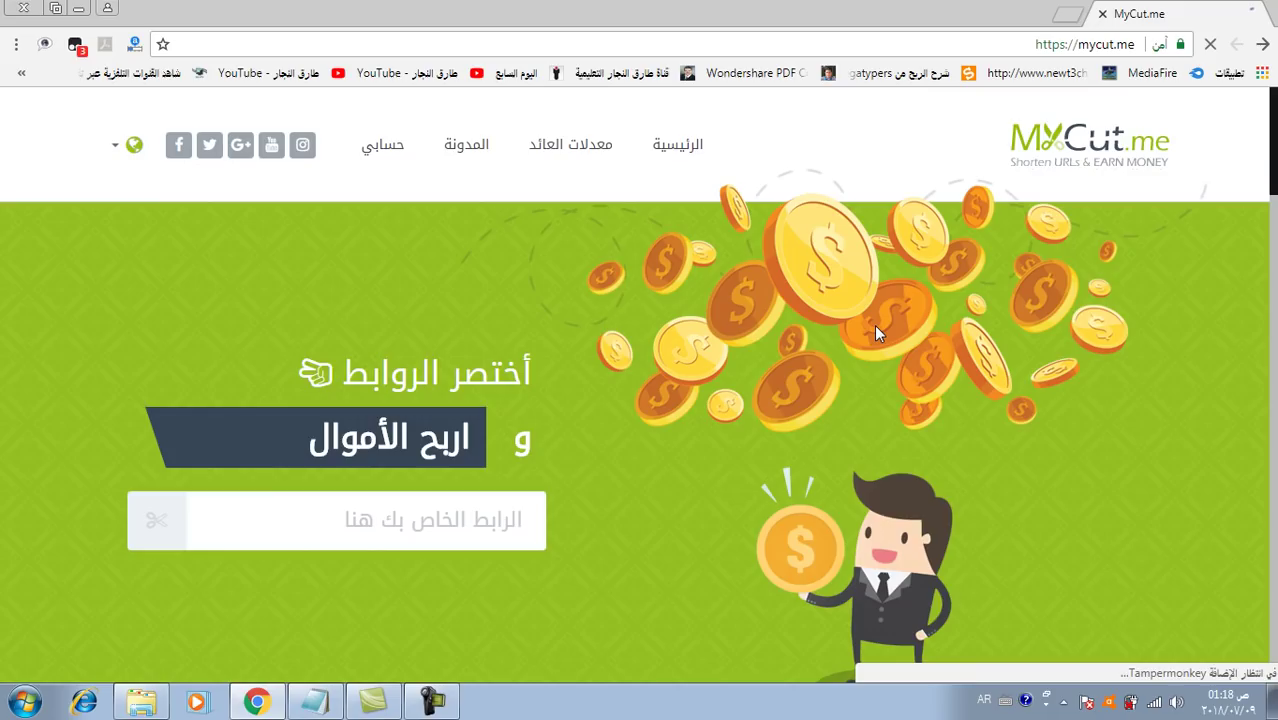
{"action": "left_click", "coordinate": [379, 148]}
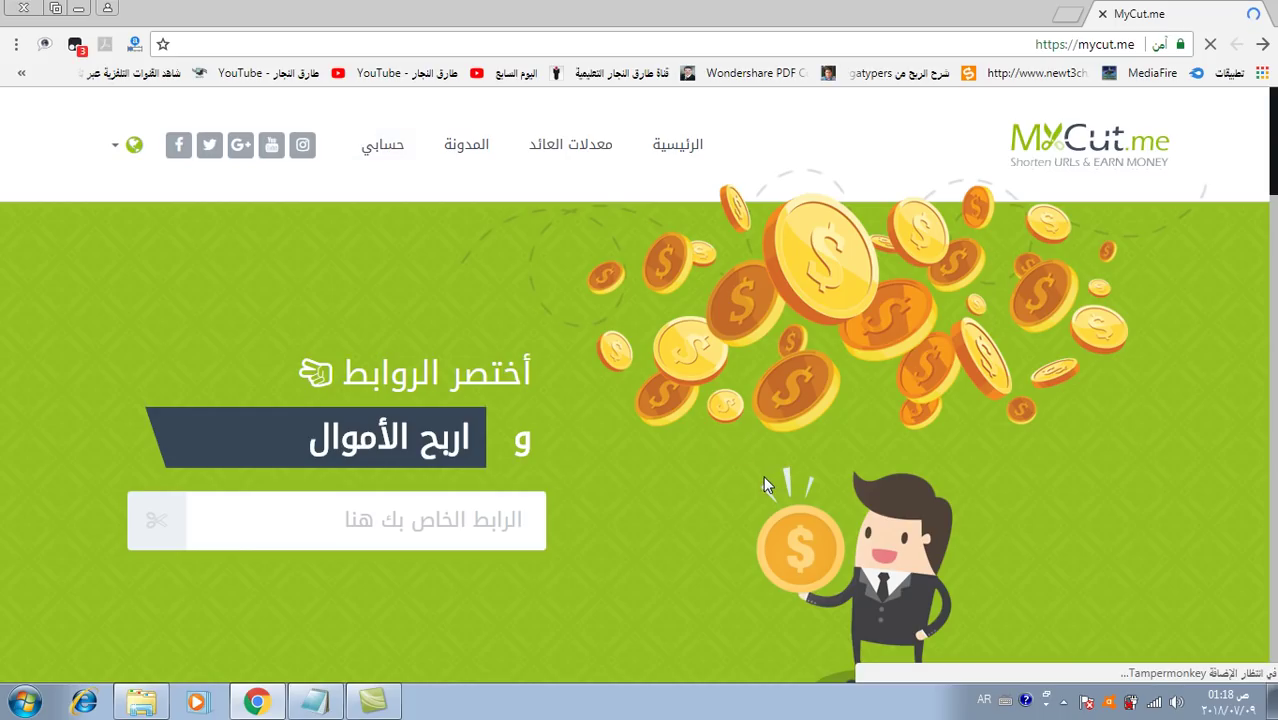
{"action": "scroll", "coordinate": [763, 478], "scroll_direction": "down", "scroll_amount": 4}
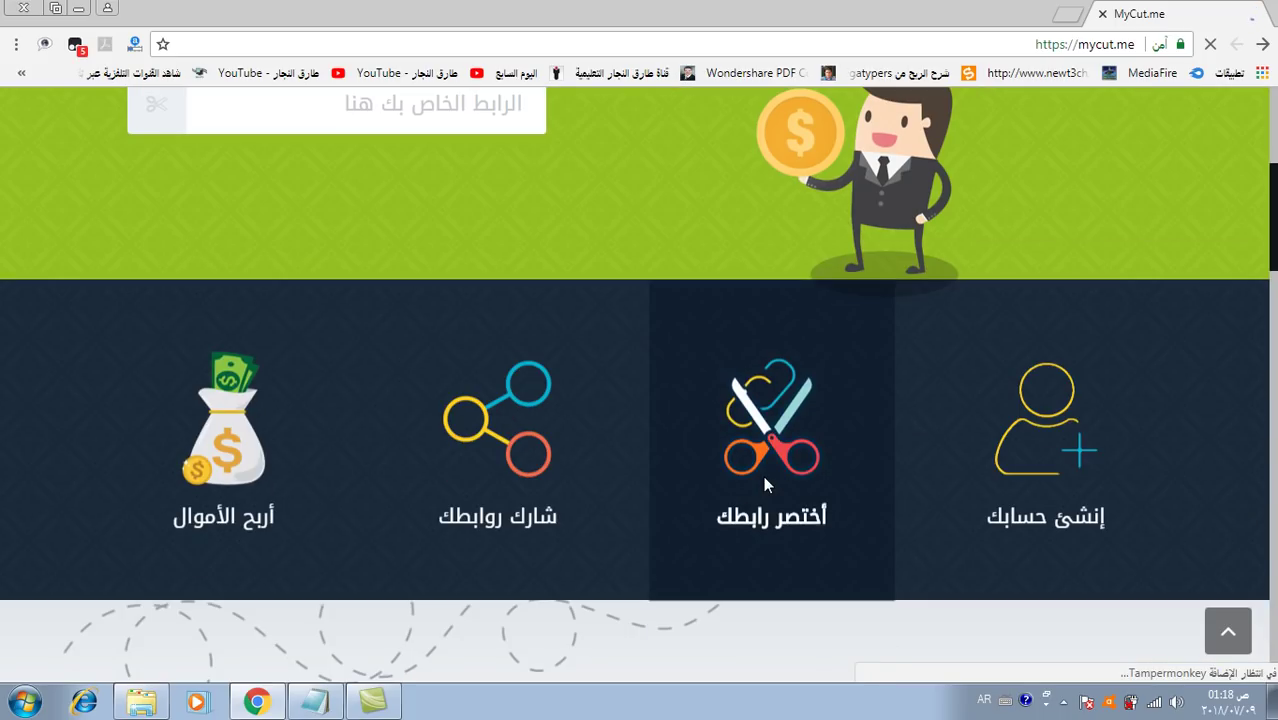
{"action": "scroll", "coordinate": [1065, 490], "scroll_direction": "down", "scroll_amount": 2}
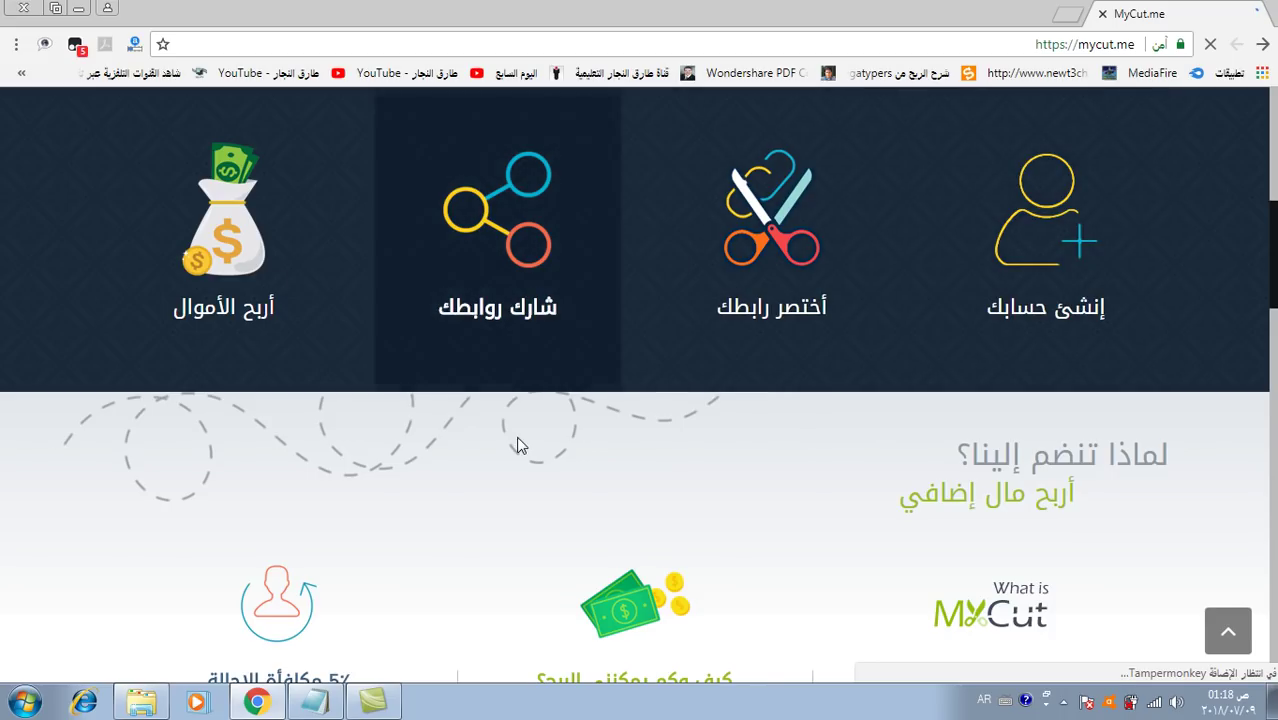
{"action": "scroll", "coordinate": [517, 443], "scroll_direction": "down", "scroll_amount": 6}
{"action": "scroll", "coordinate": [517, 445], "scroll_direction": "down", "scroll_amount": 15}
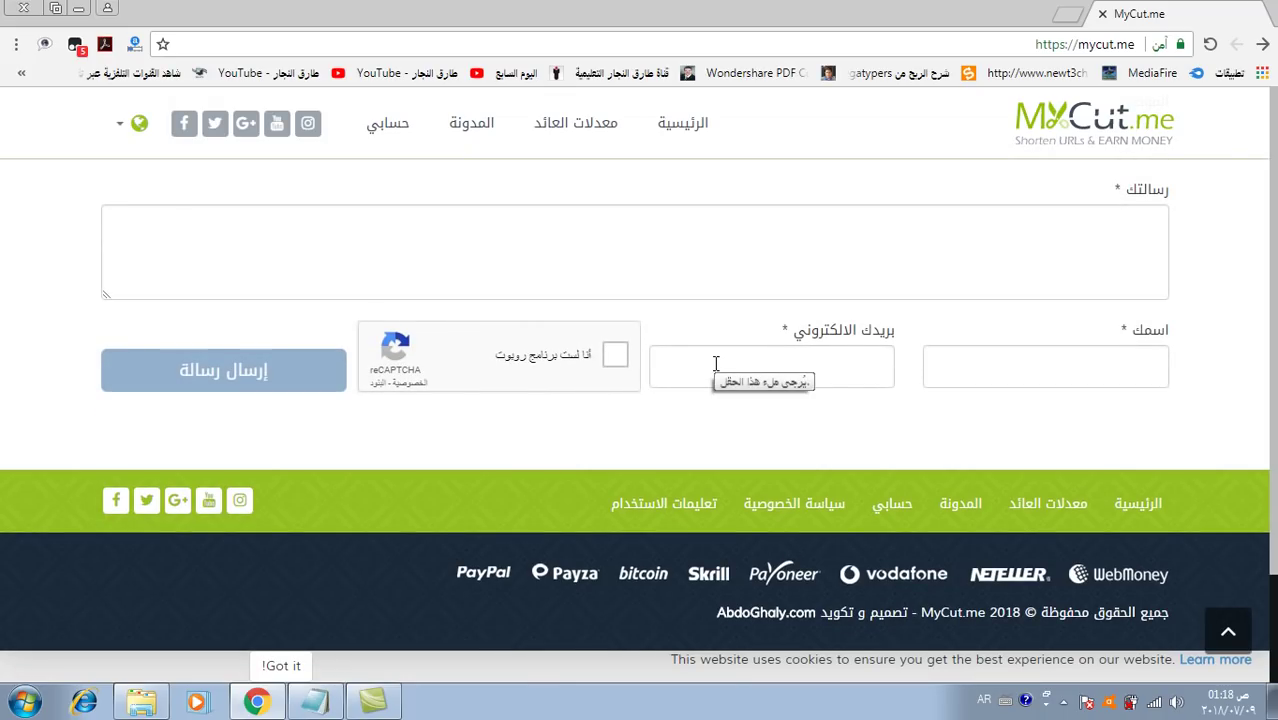
- Open the new membership registration form and look over its username, email, password, reCAPTCHA and terms fields without filling them in
{"action": "left_click", "coordinate": [393, 128]}
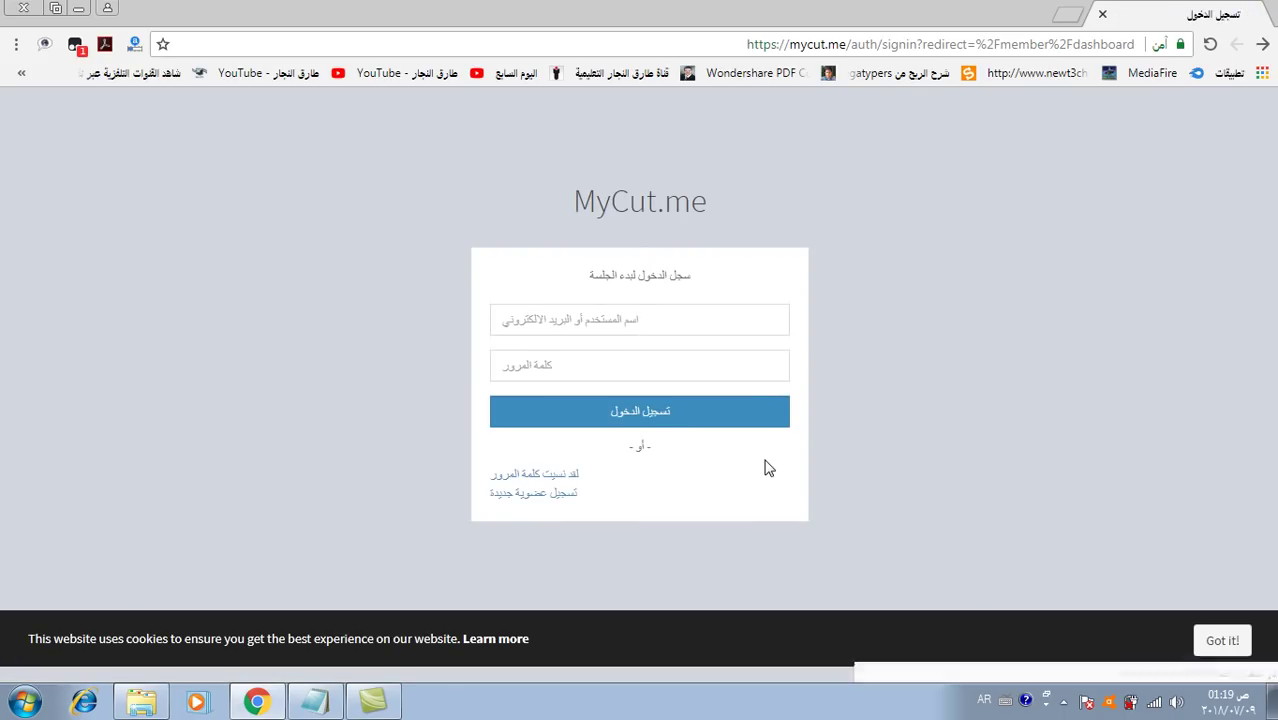
{"action": "left_click", "coordinate": [563, 496]}
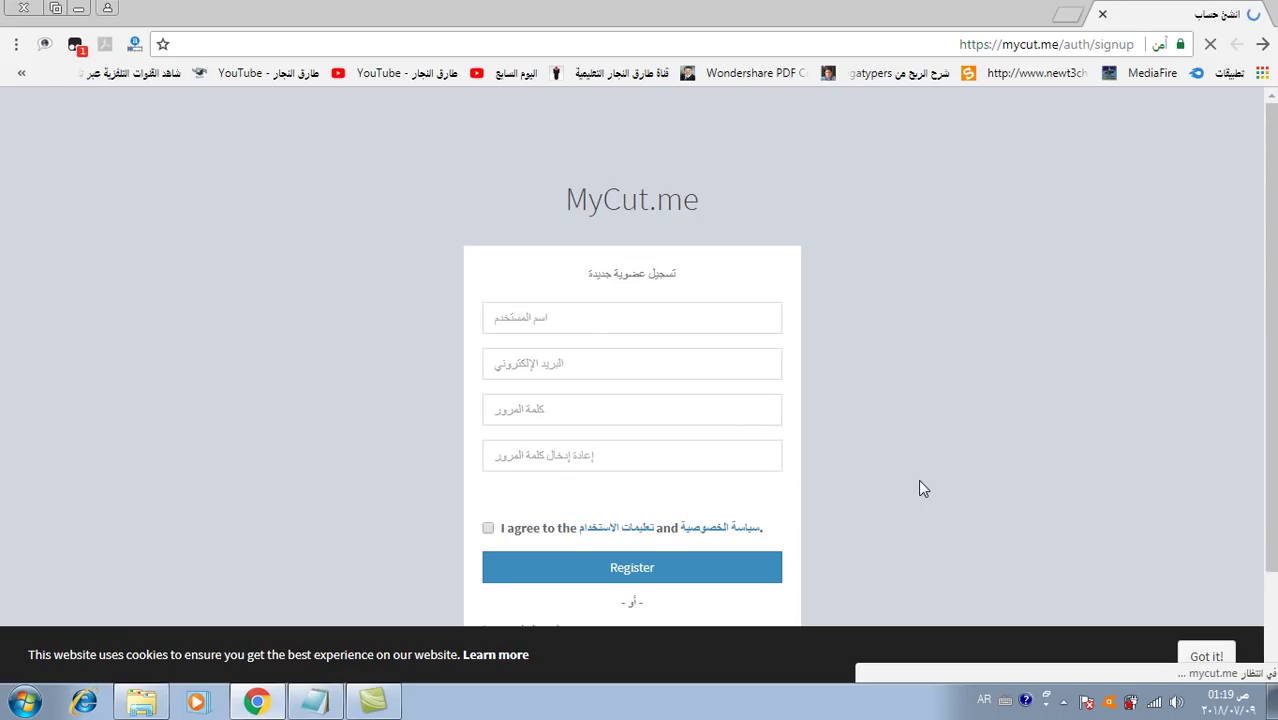
{"action": "left_click", "coordinate": [611, 320]}
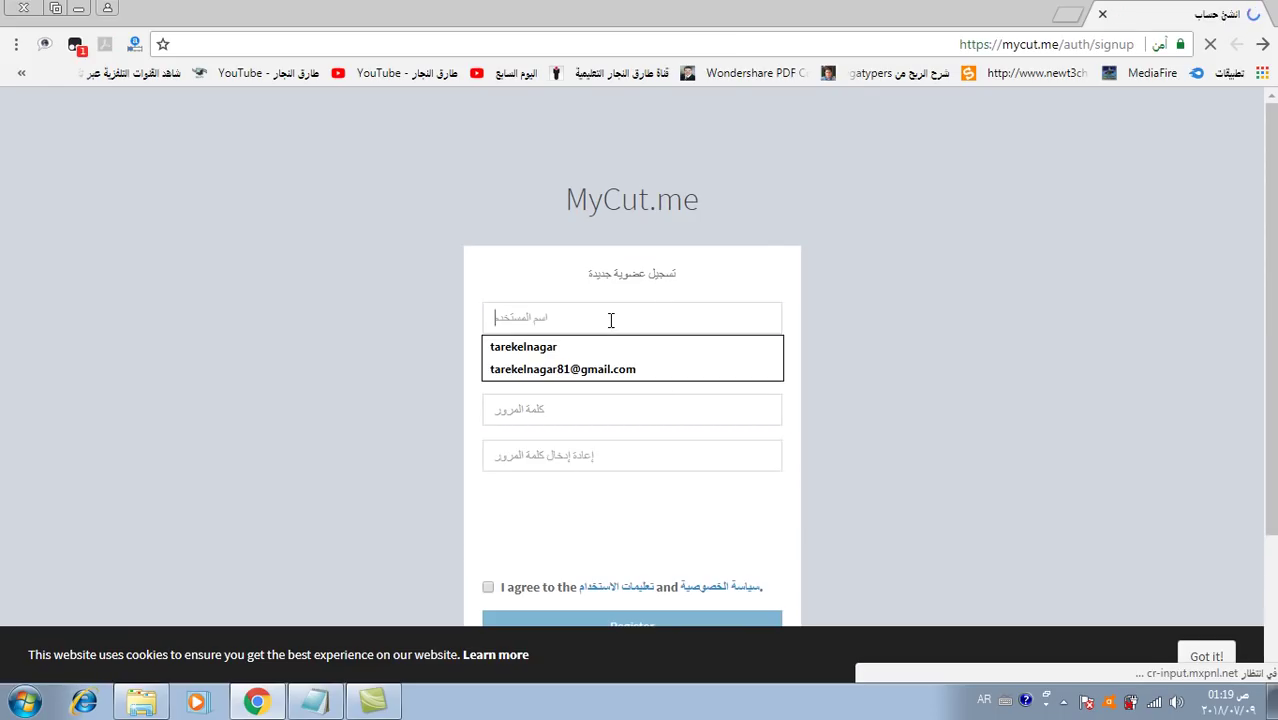
{"action": "left_click", "coordinate": [762, 417]}
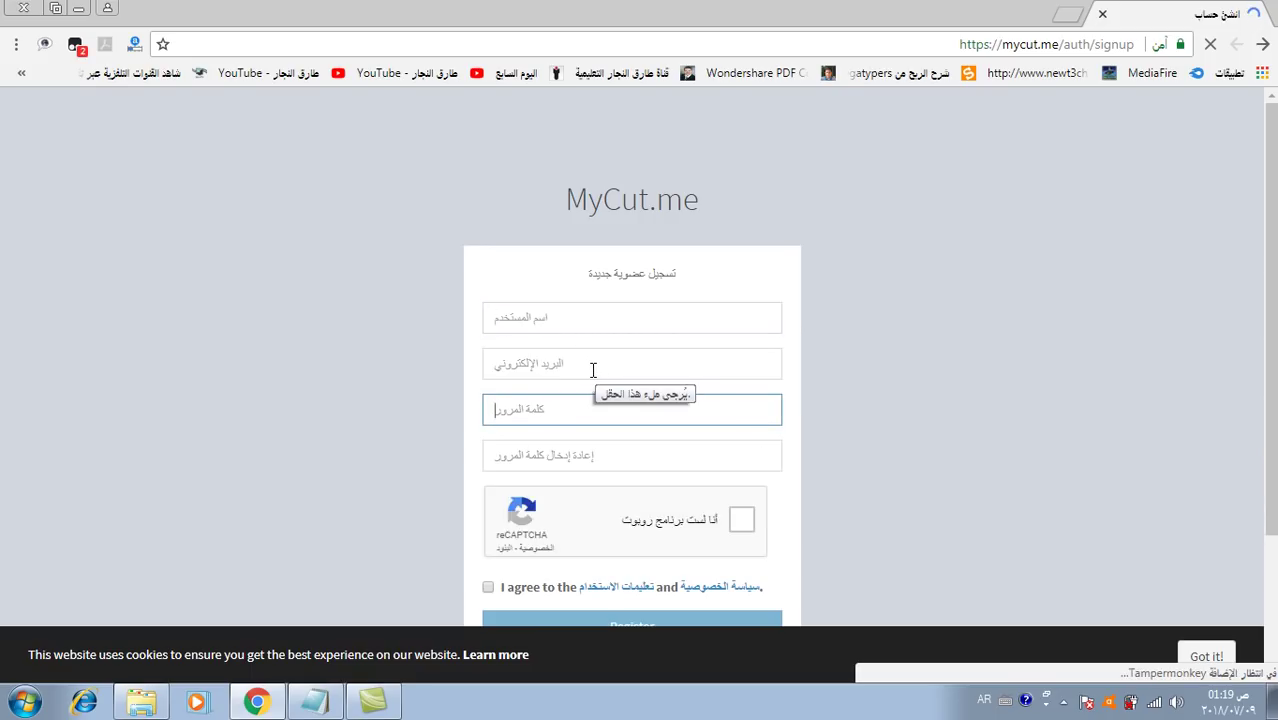
{"action": "left_click", "coordinate": [579, 452]}
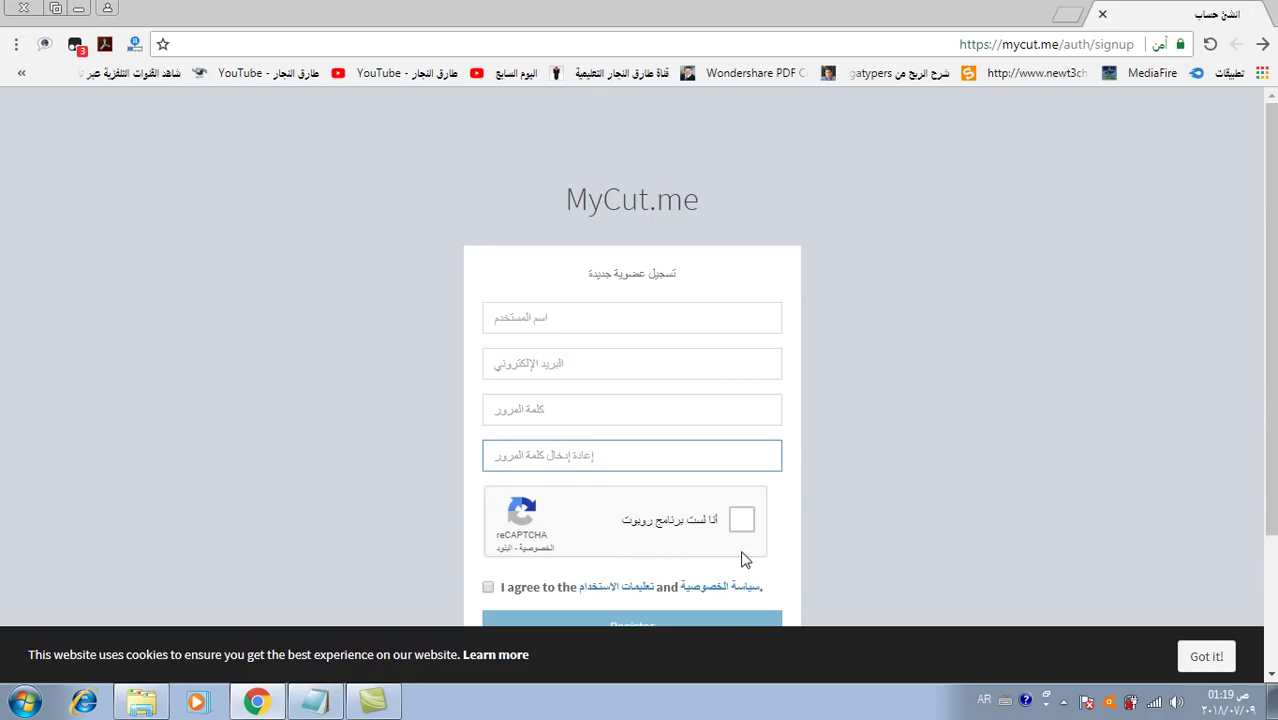
{"action": "scroll", "coordinate": [870, 475], "scroll_direction": "down", "scroll_amount": 2}
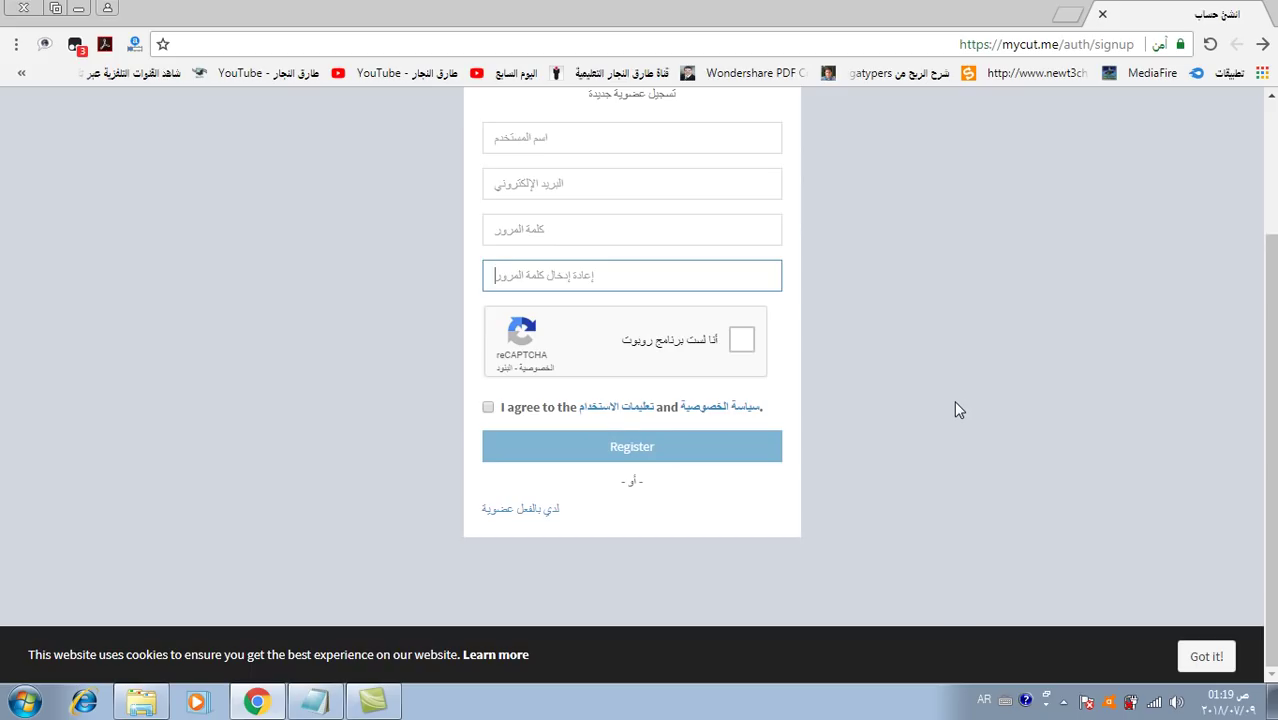
{"action": "scroll", "coordinate": [954, 400], "scroll_direction": "up", "scroll_amount": 2}
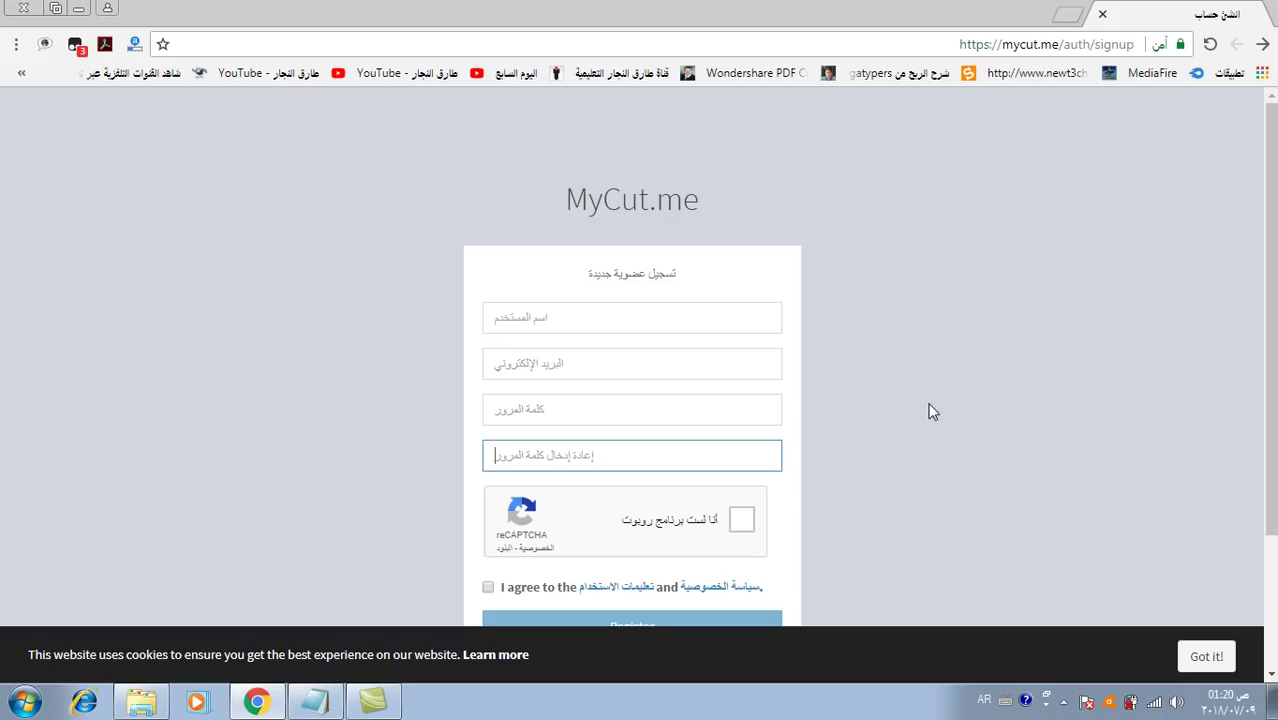
{"action": "scroll", "coordinate": [922, 394], "scroll_direction": "down", "scroll_amount": 1}
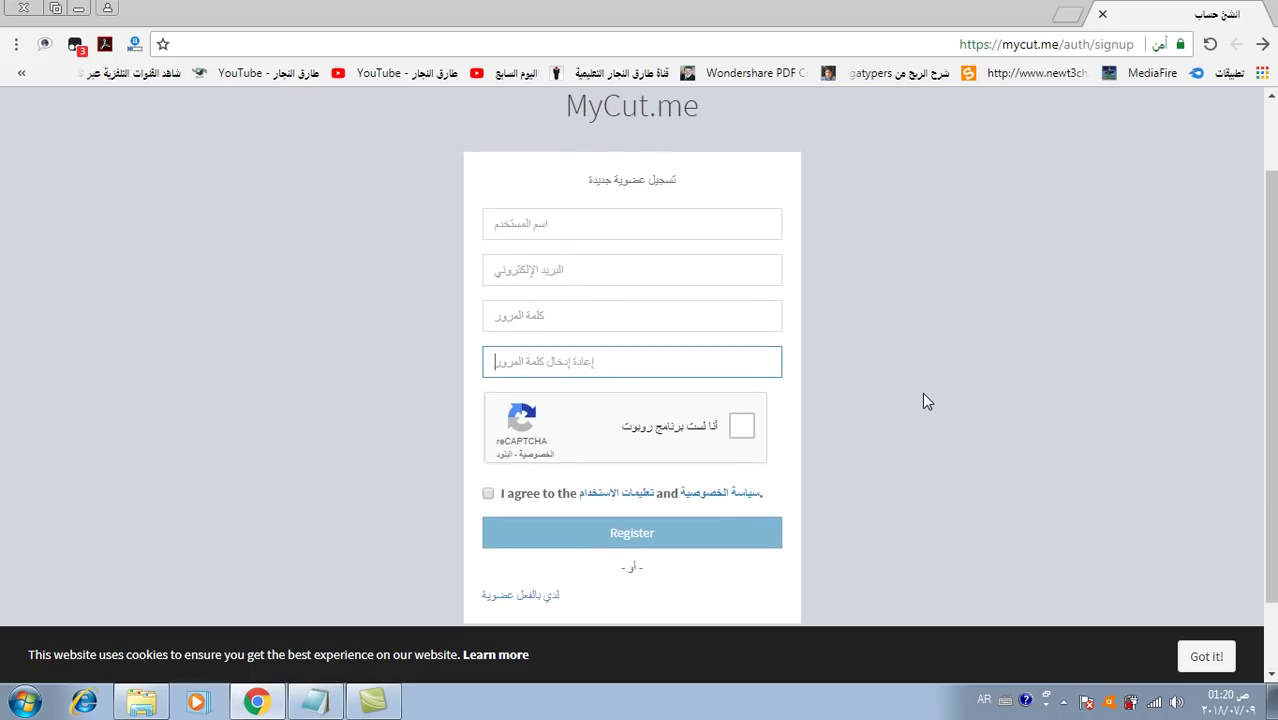